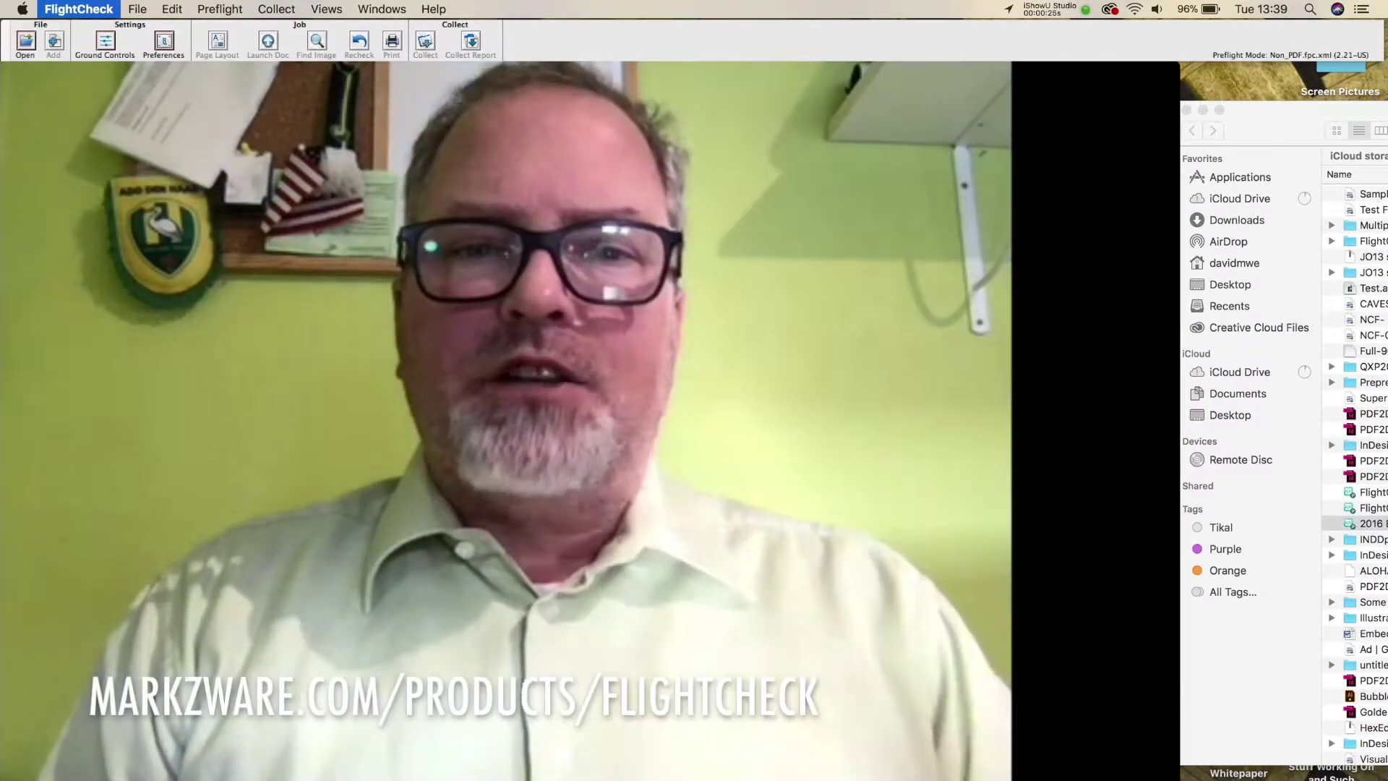
# Step: Drop CAVES-07.pdf, Full-90pages.ai, both PDF2DTP InDesign files and the GER QuarkXPress guide onto FlightCheck
pyautogui.click(1230, 529)
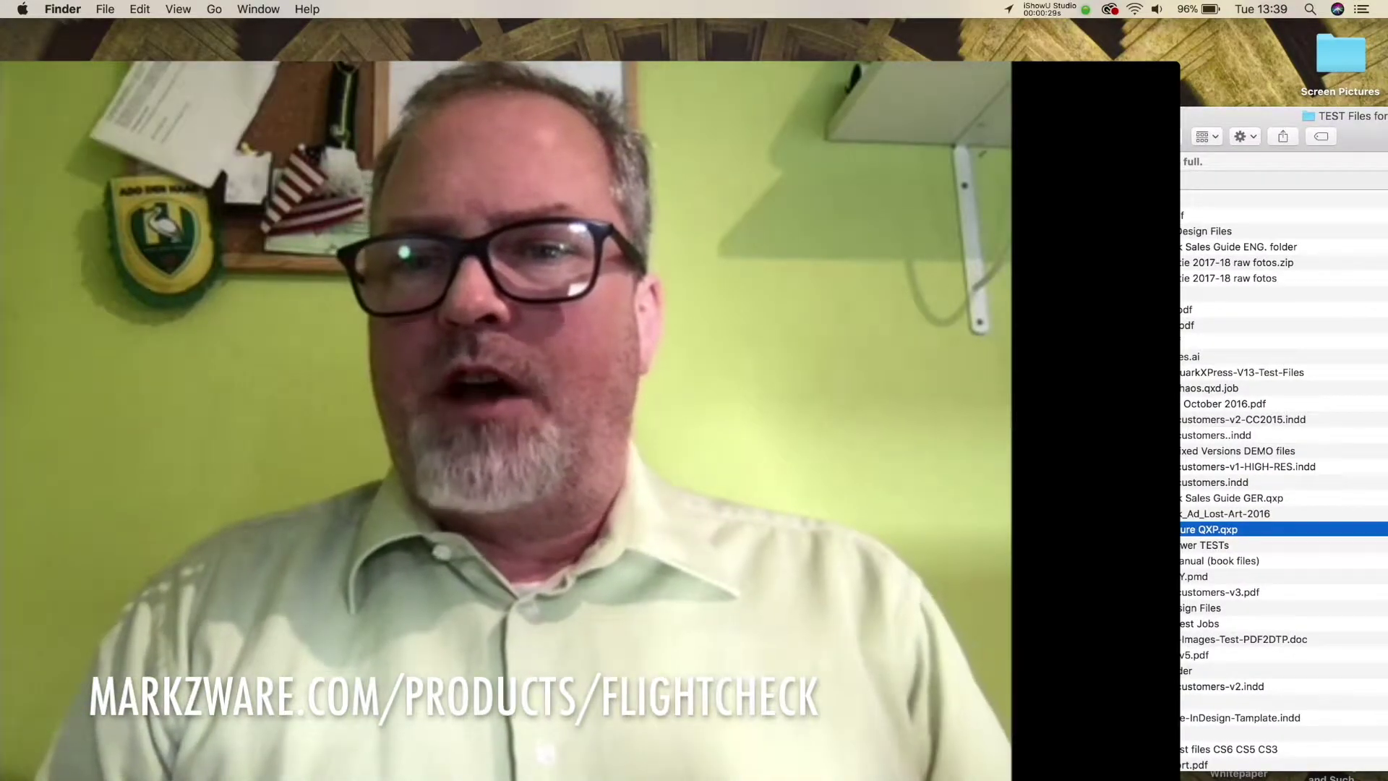
pyautogui.click(1229, 309)
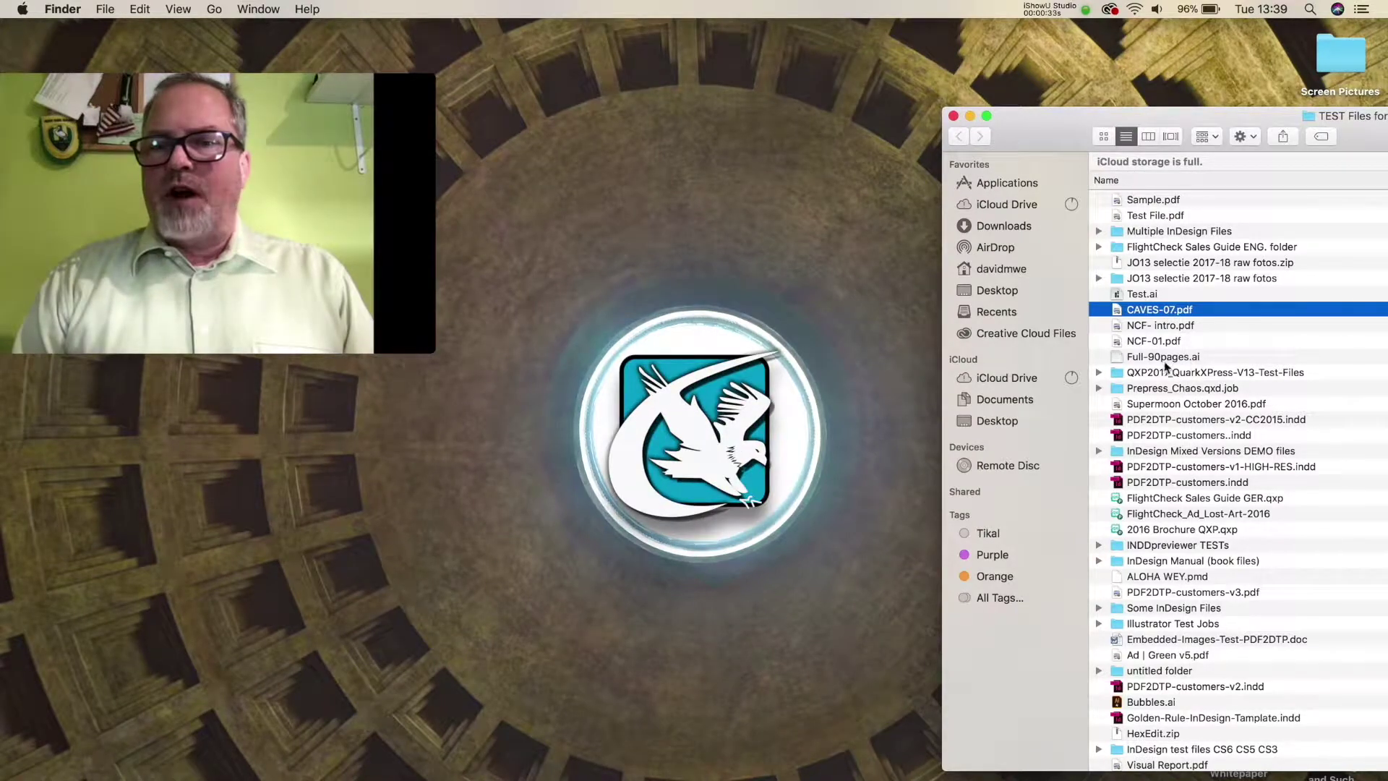
pyautogui.keyDown('super'); pyautogui.click(1164, 357); pyautogui.keyUp('super')
pyautogui.keyDown('super'); pyautogui.click(1157, 420); pyautogui.keyUp('super')
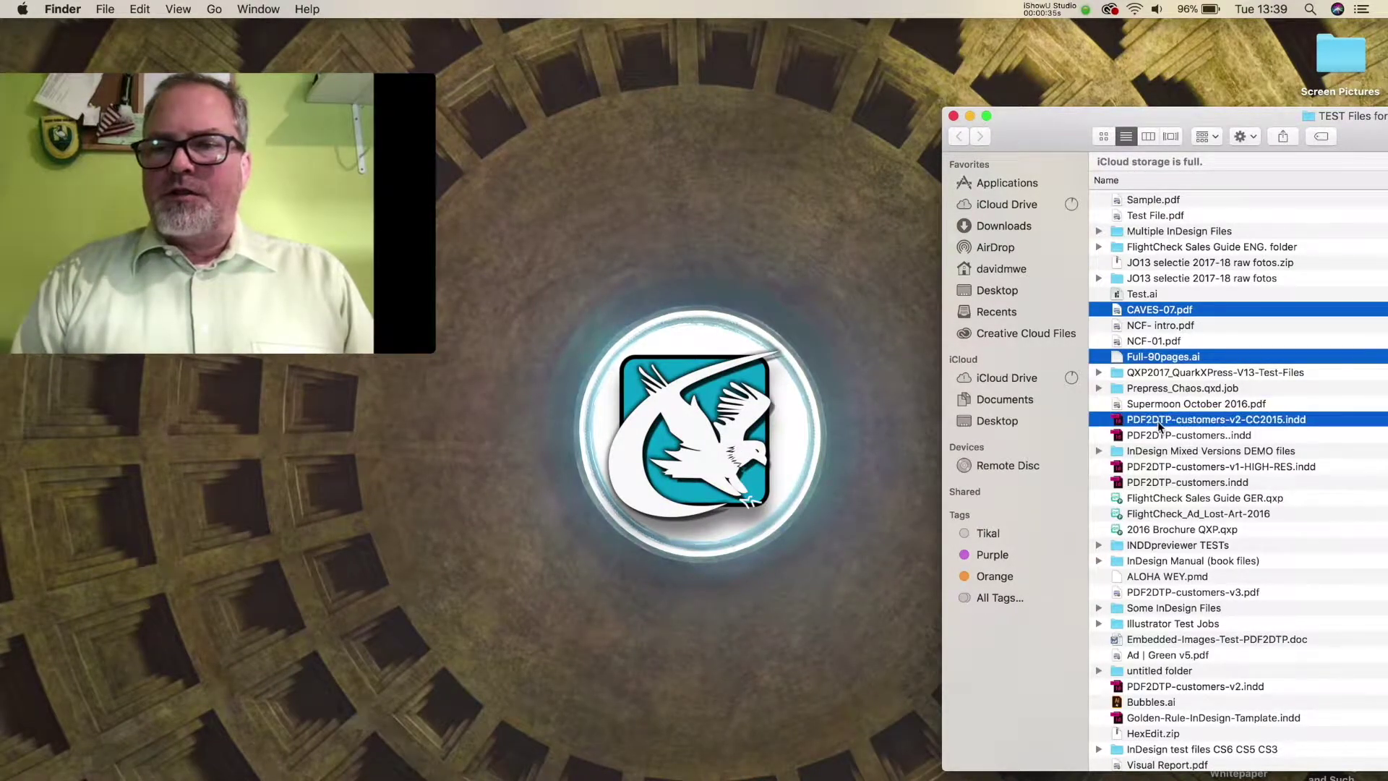
pyautogui.keyDown('super'); pyautogui.click(491, 766); pyautogui.keyUp('super')
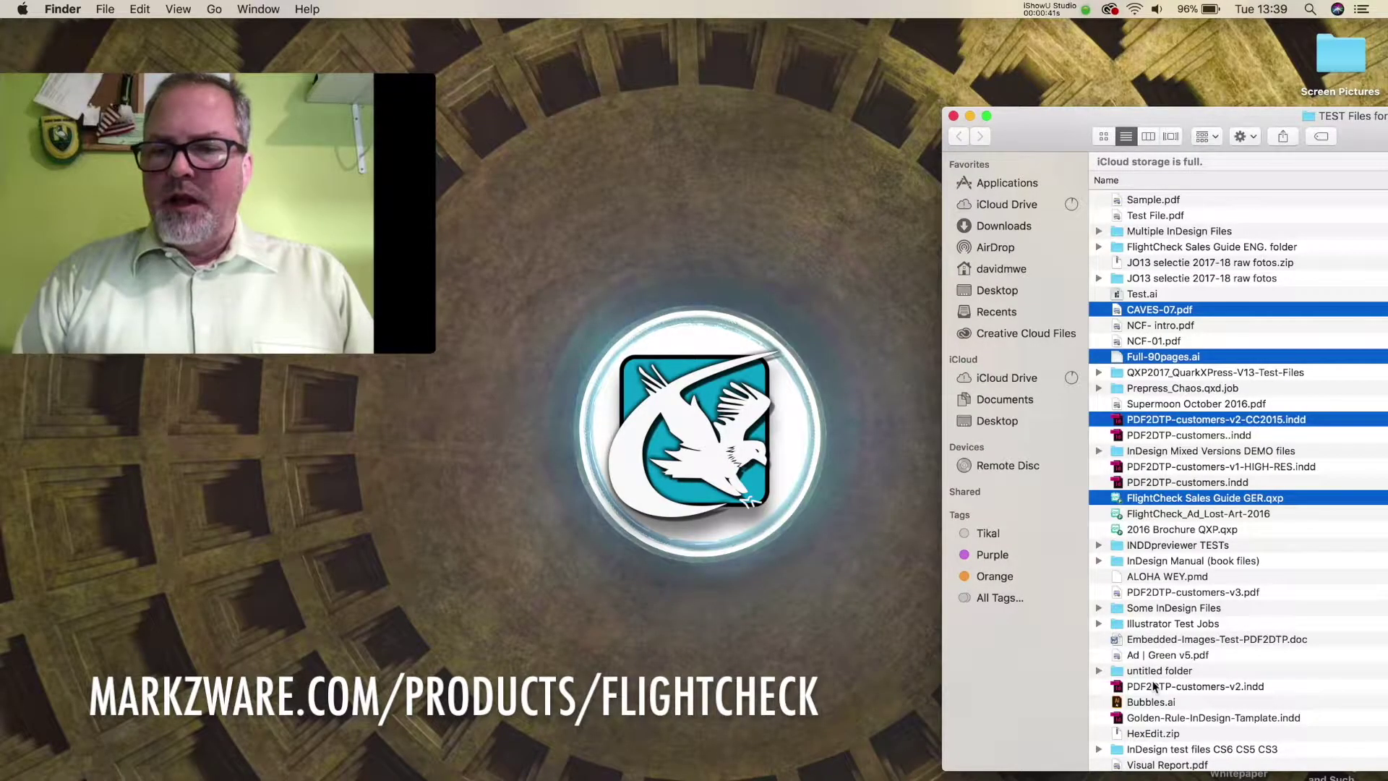
pyautogui.keyDown('super'); pyautogui.click(1157, 687); pyautogui.keyUp('super')
pyautogui.moveTo(1157, 688); pyautogui.dragTo(667, 372)
pyautogui.moveTo(666, 283); pyautogui.dragTo(660, 759)
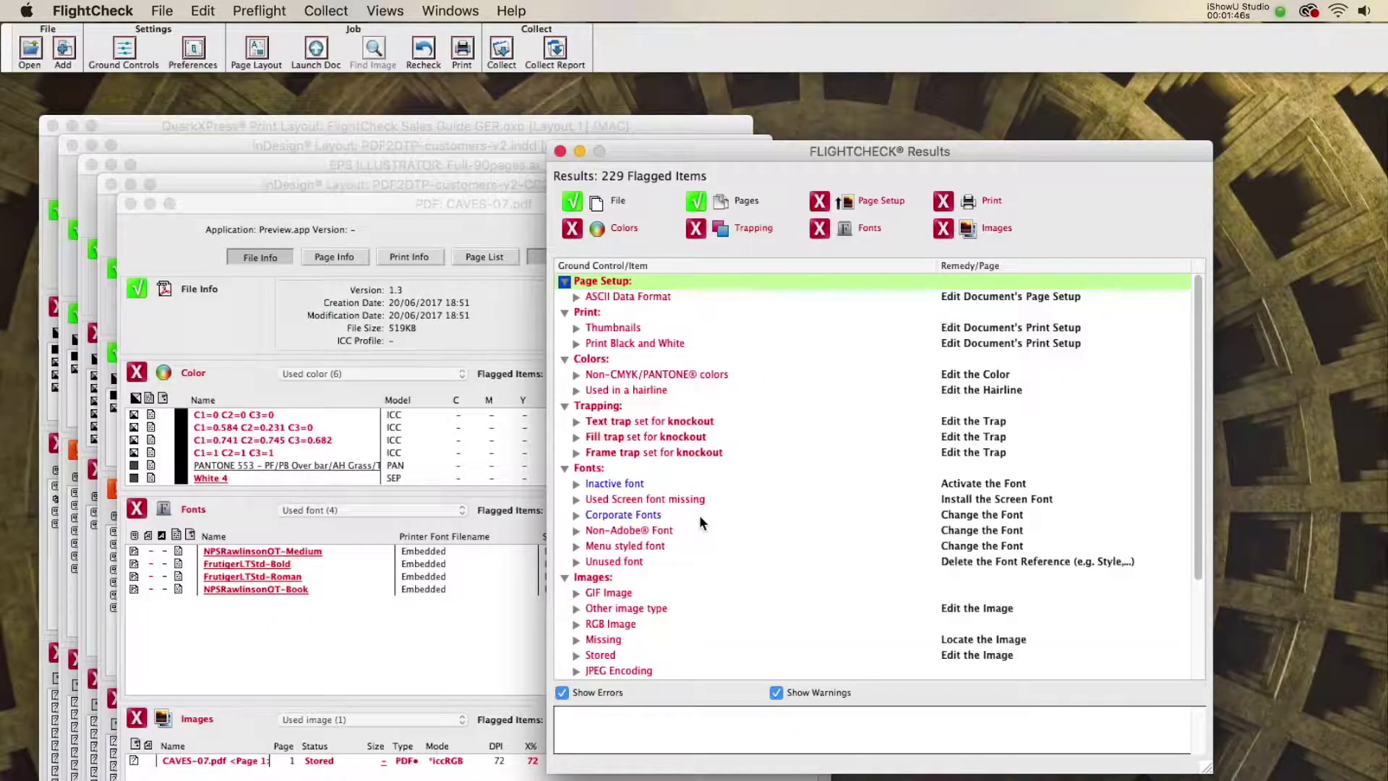
# Step: Check the missing screen fonts and the flagged GIF image, Markzware_1.gif
pyautogui.click(577, 500)
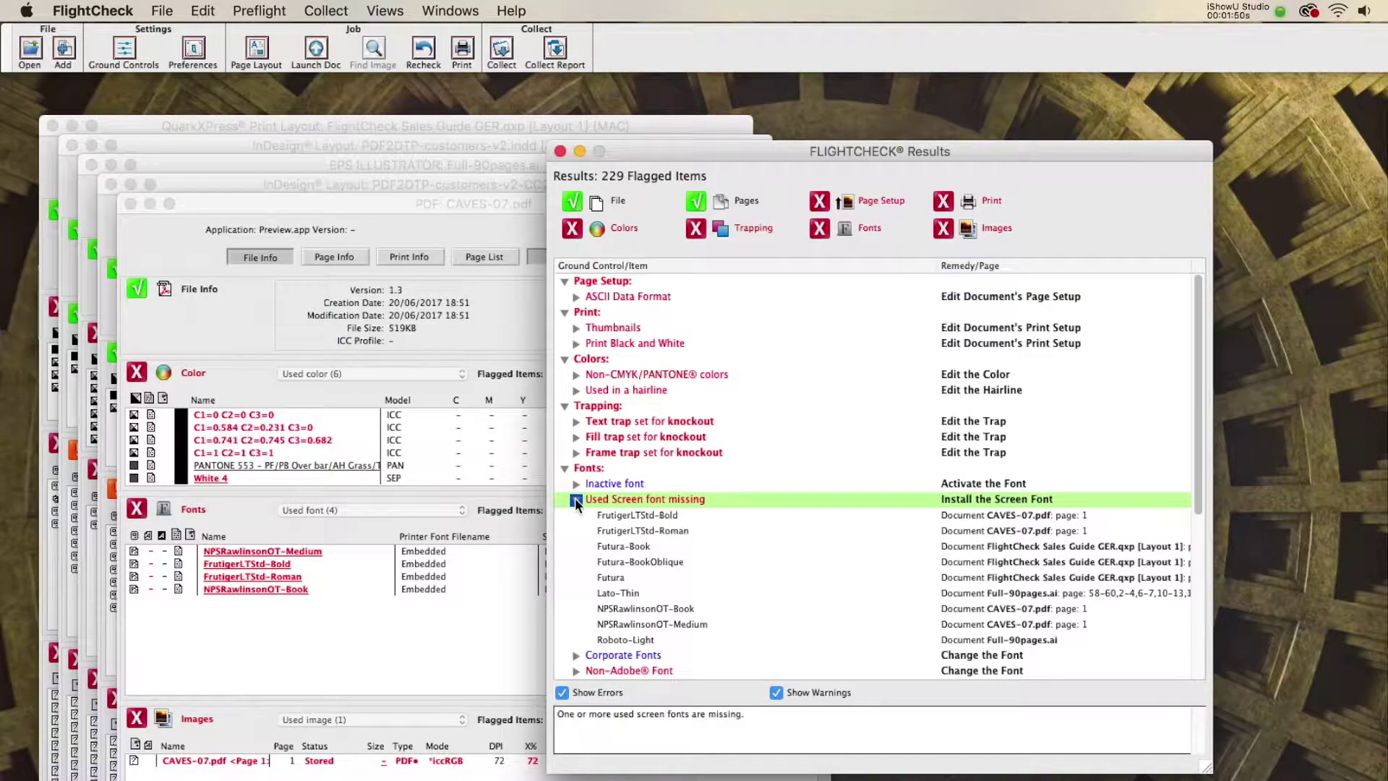
pyautogui.click(576, 500)
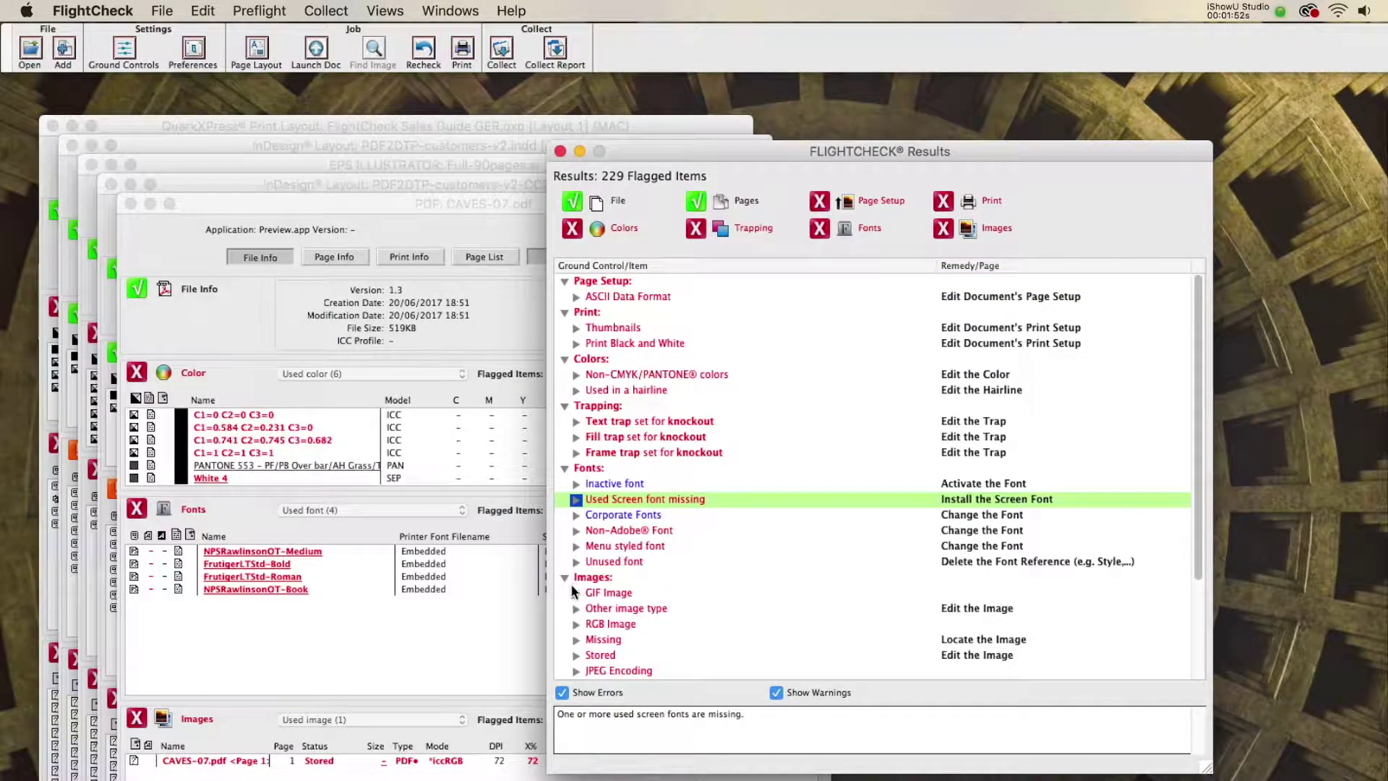
pyautogui.click(576, 593)
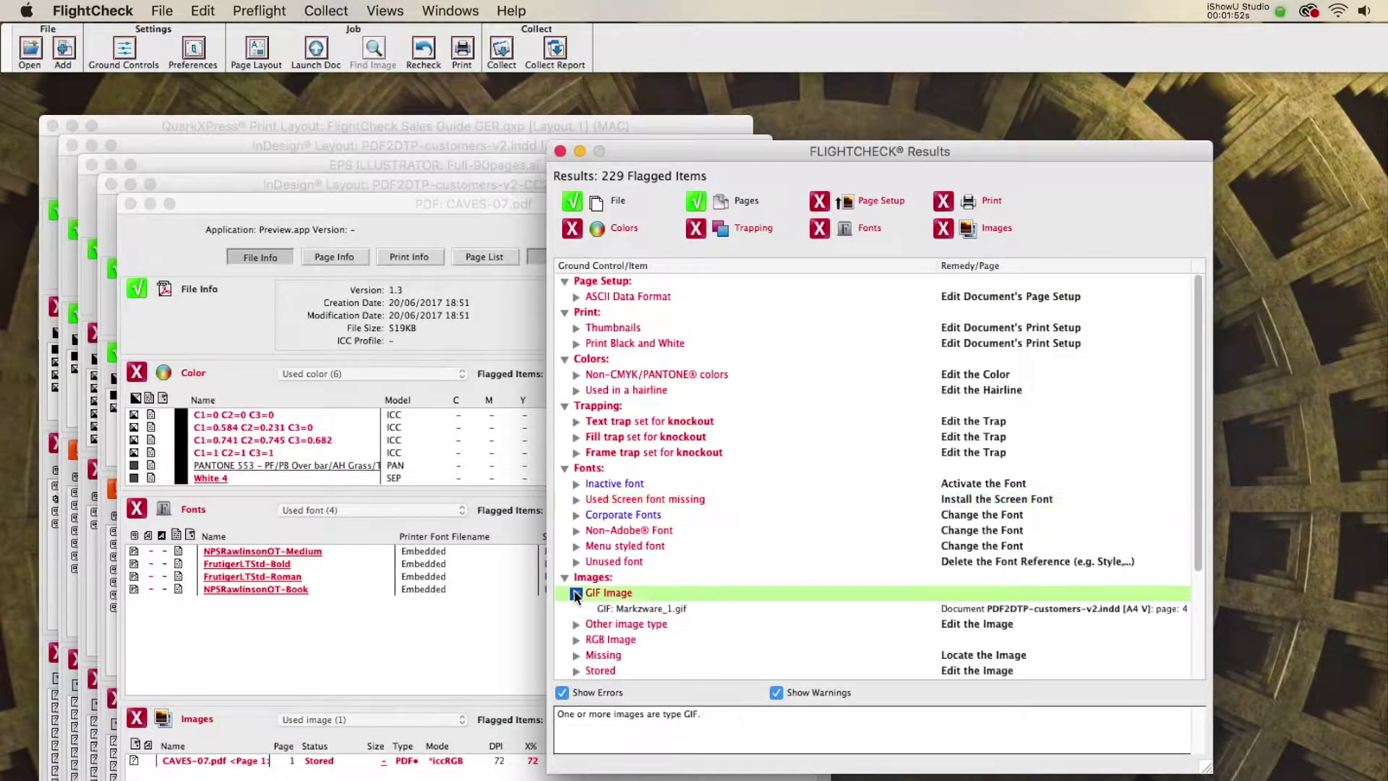
pyautogui.click(1067, 609)
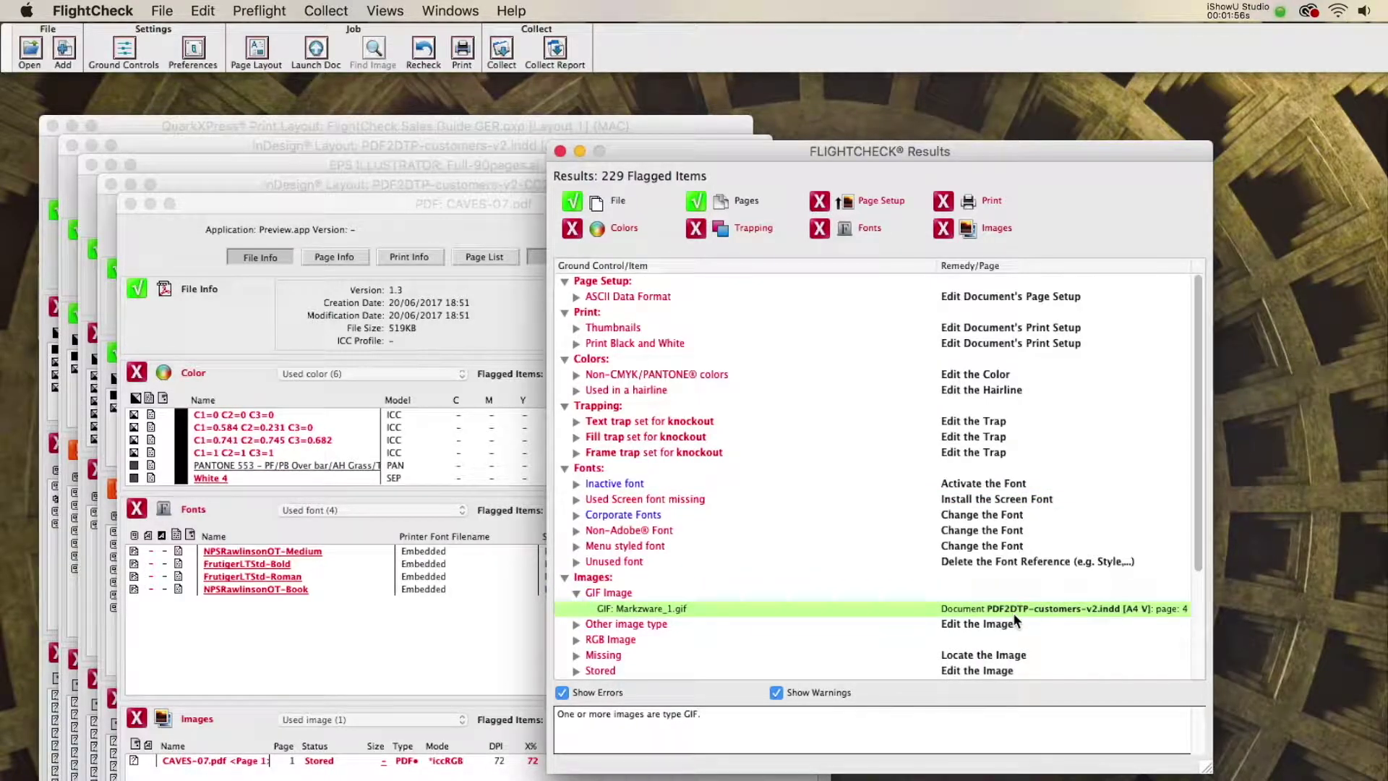
# Step: Inspect the C1=0 C2=0 C3=0 hairline colour and open the CAVES-07.pdf report
pyautogui.click(575, 391)
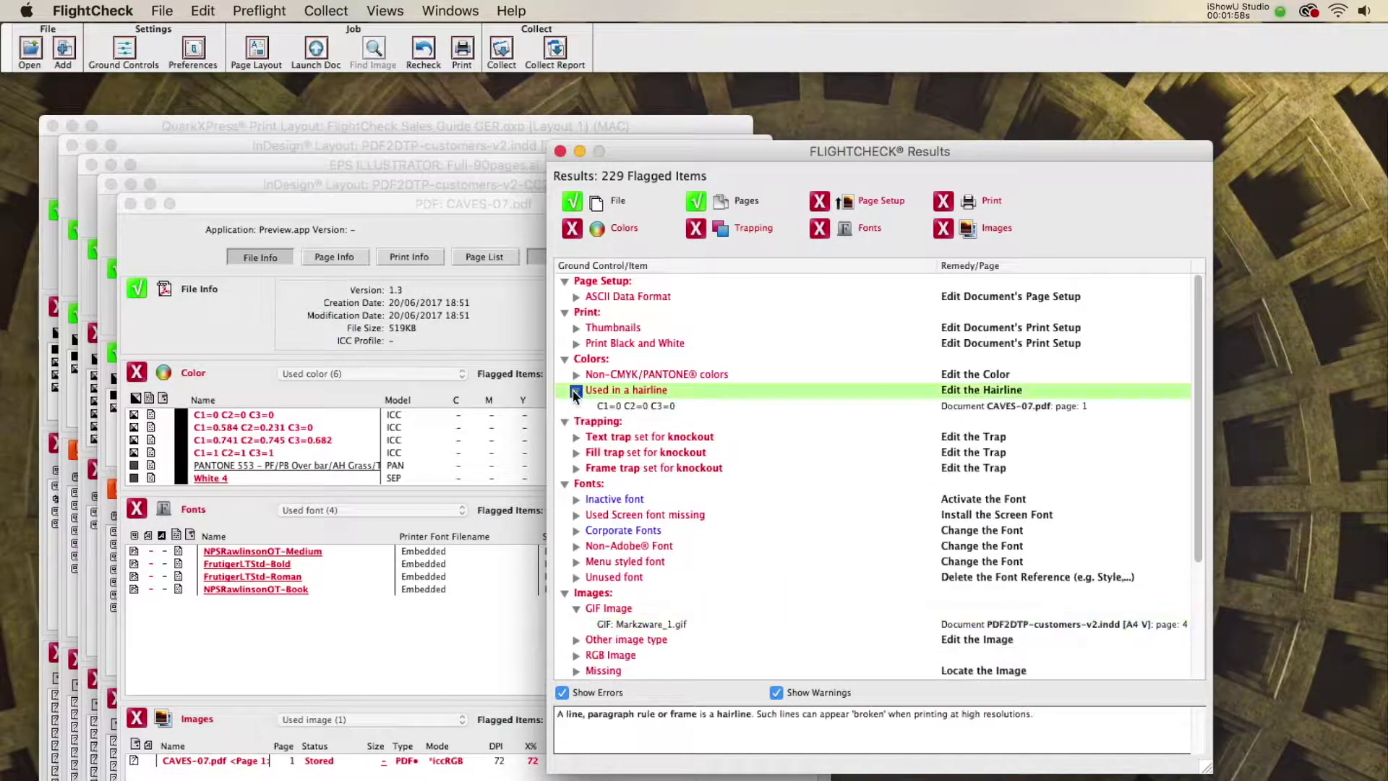
pyautogui.click(658, 407)
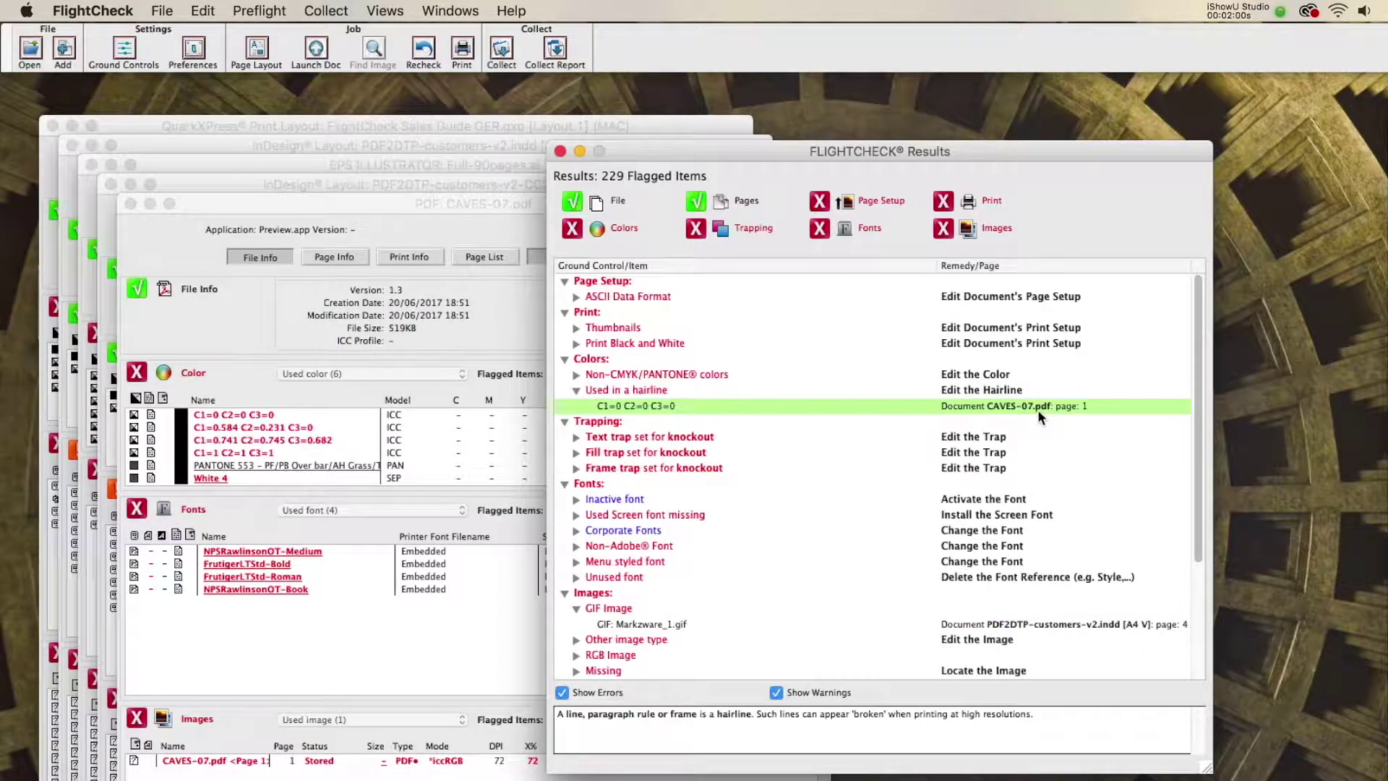
pyautogui.doubleClick(658, 406)
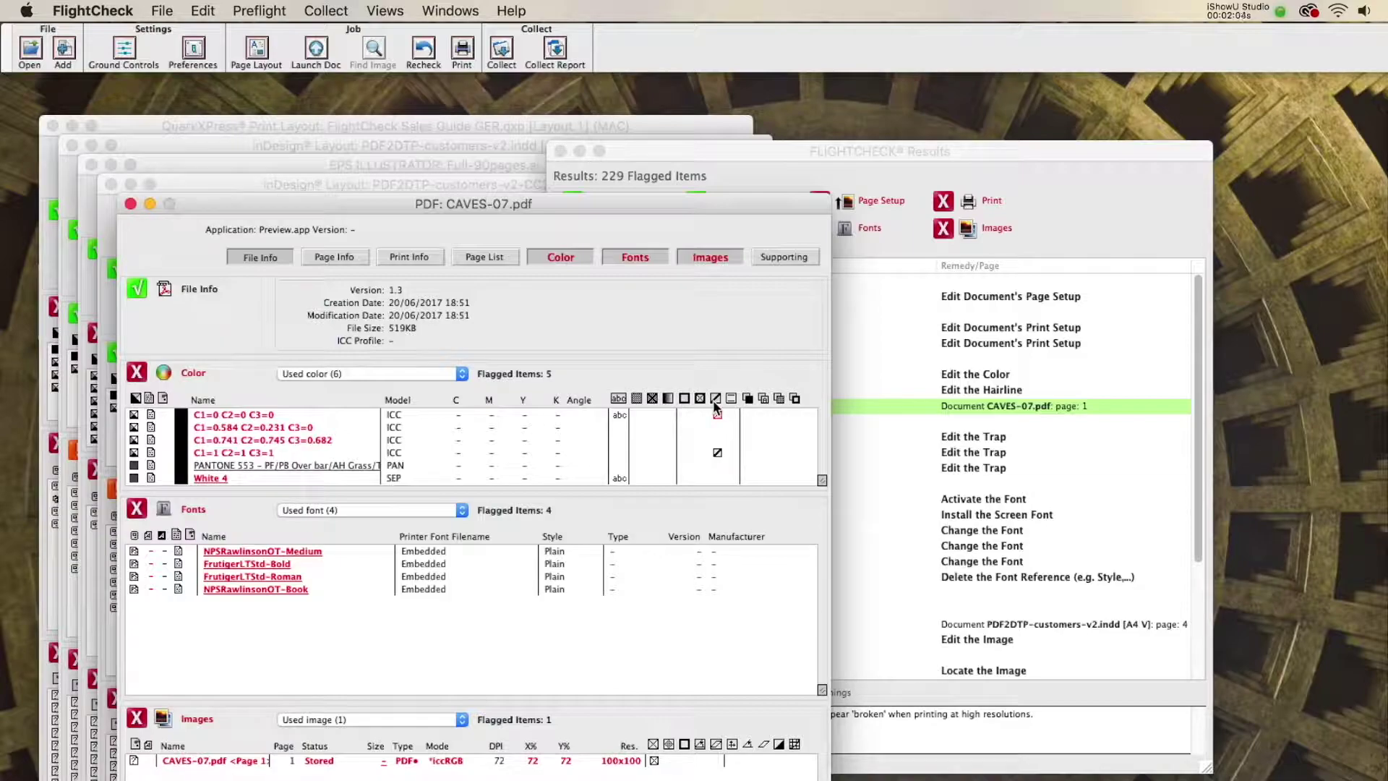
pyautogui.moveTo(716, 406)
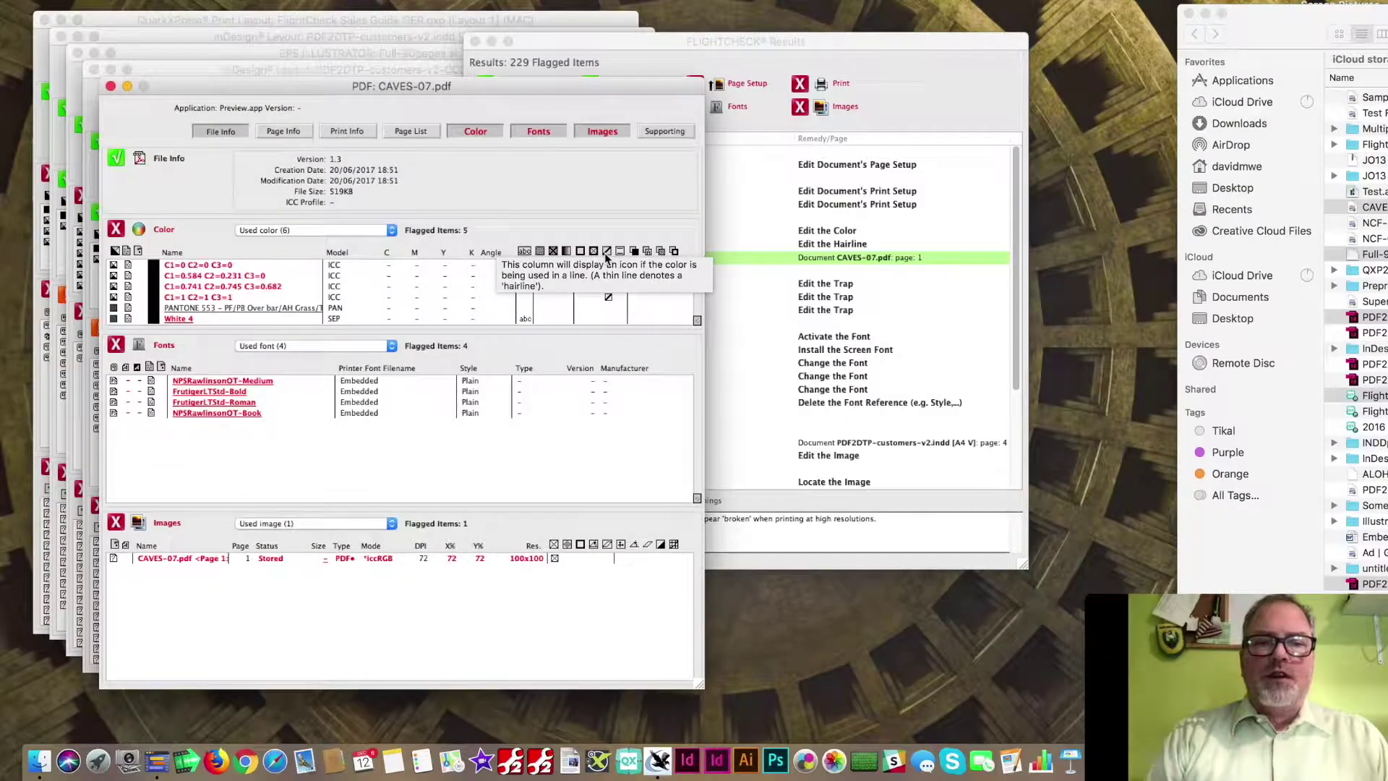
# Step: Review the Images rules in Ground Controls, then close Ground Controls and the Results list
pyautogui.click(561, 36)
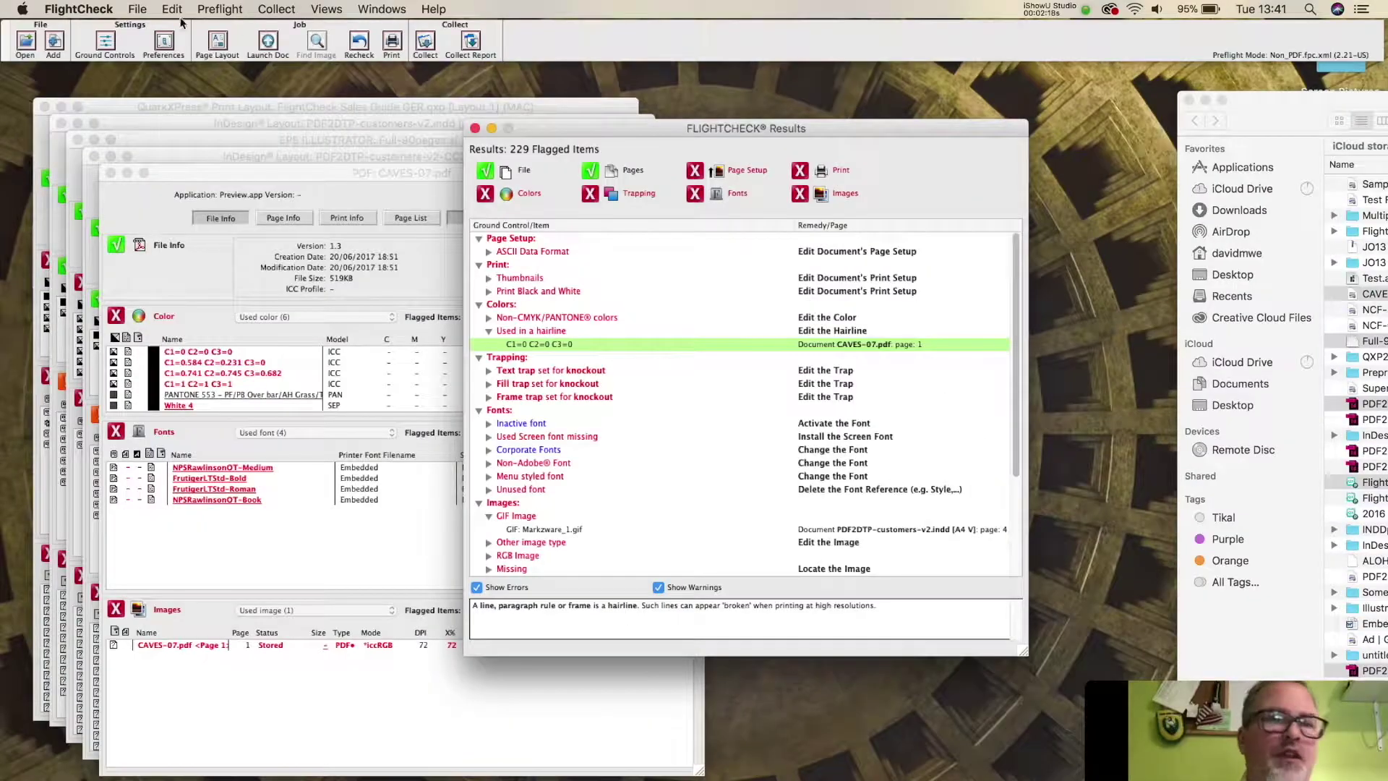
pyautogui.click(105, 42)
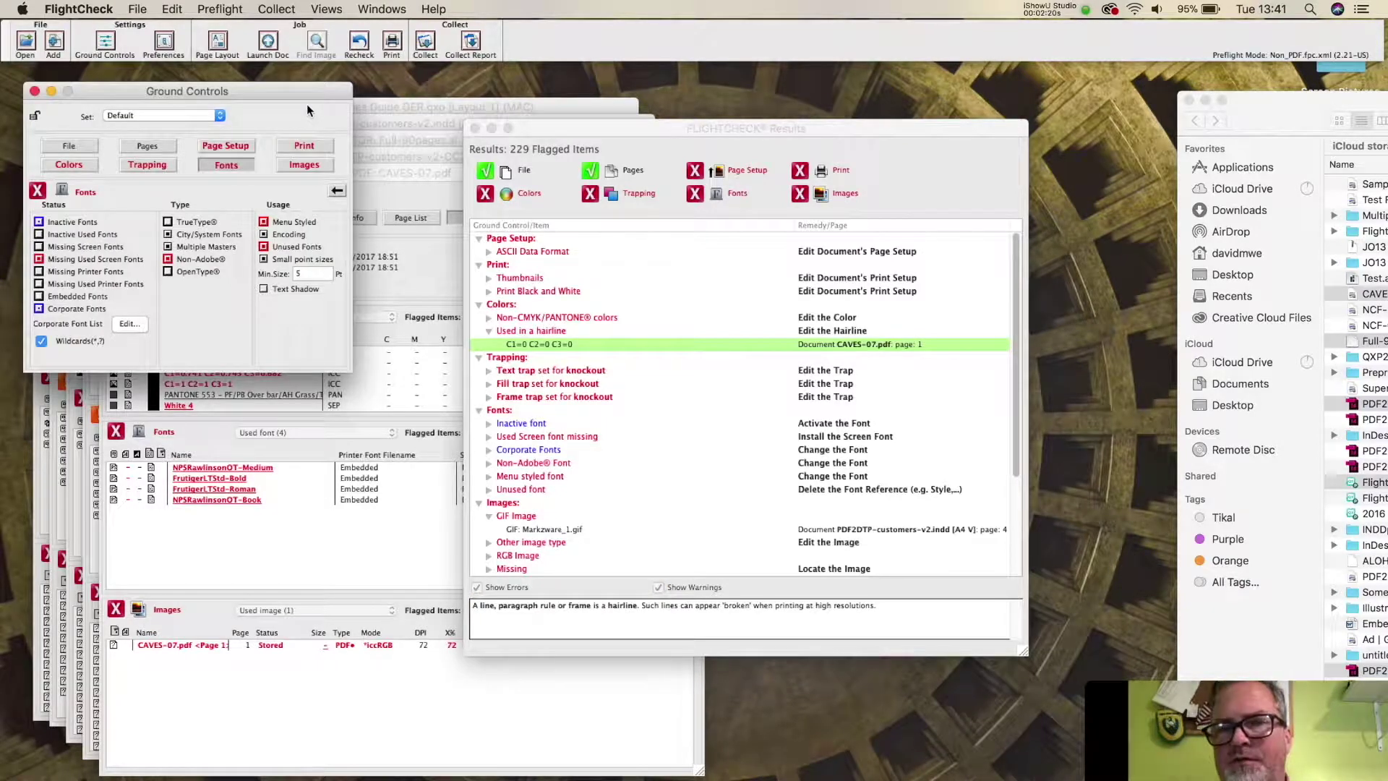
pyautogui.click(296, 165)
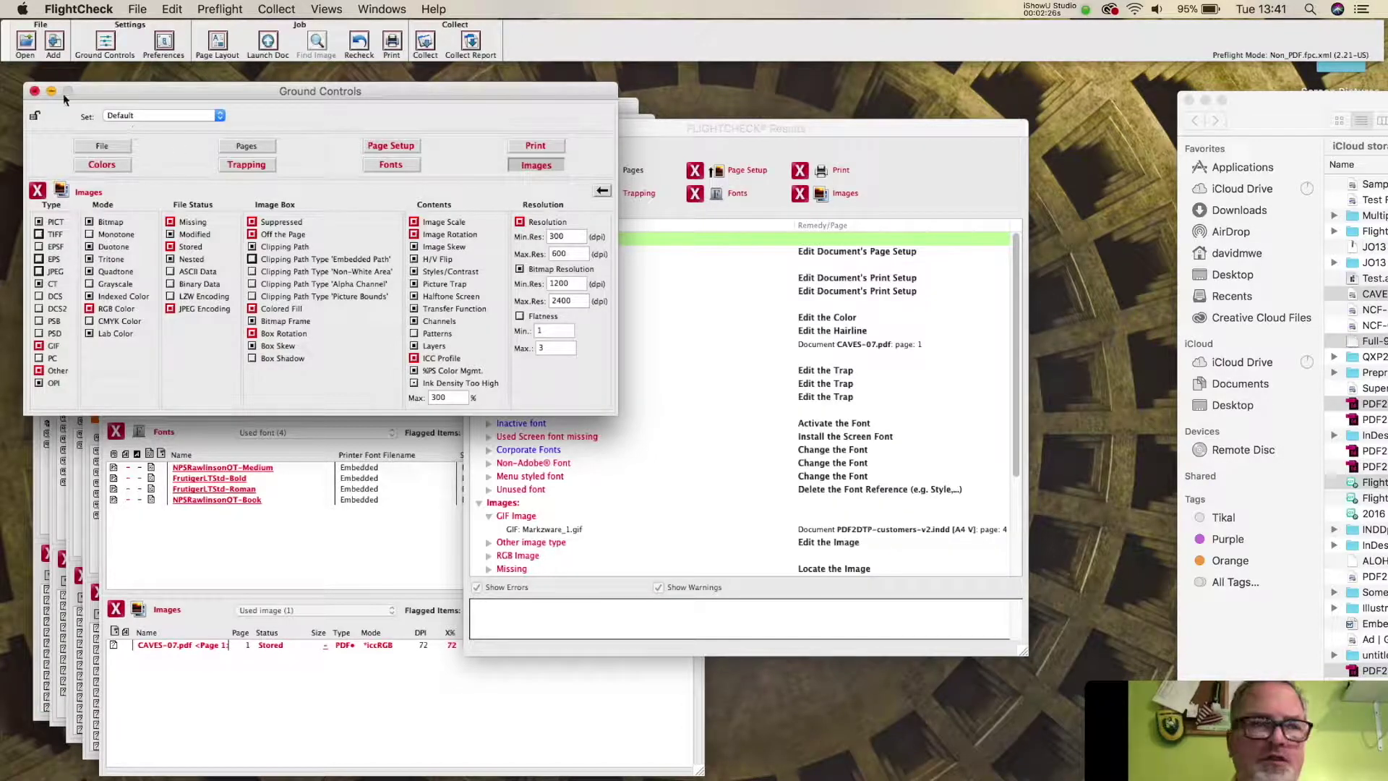
pyautogui.click(34, 91)
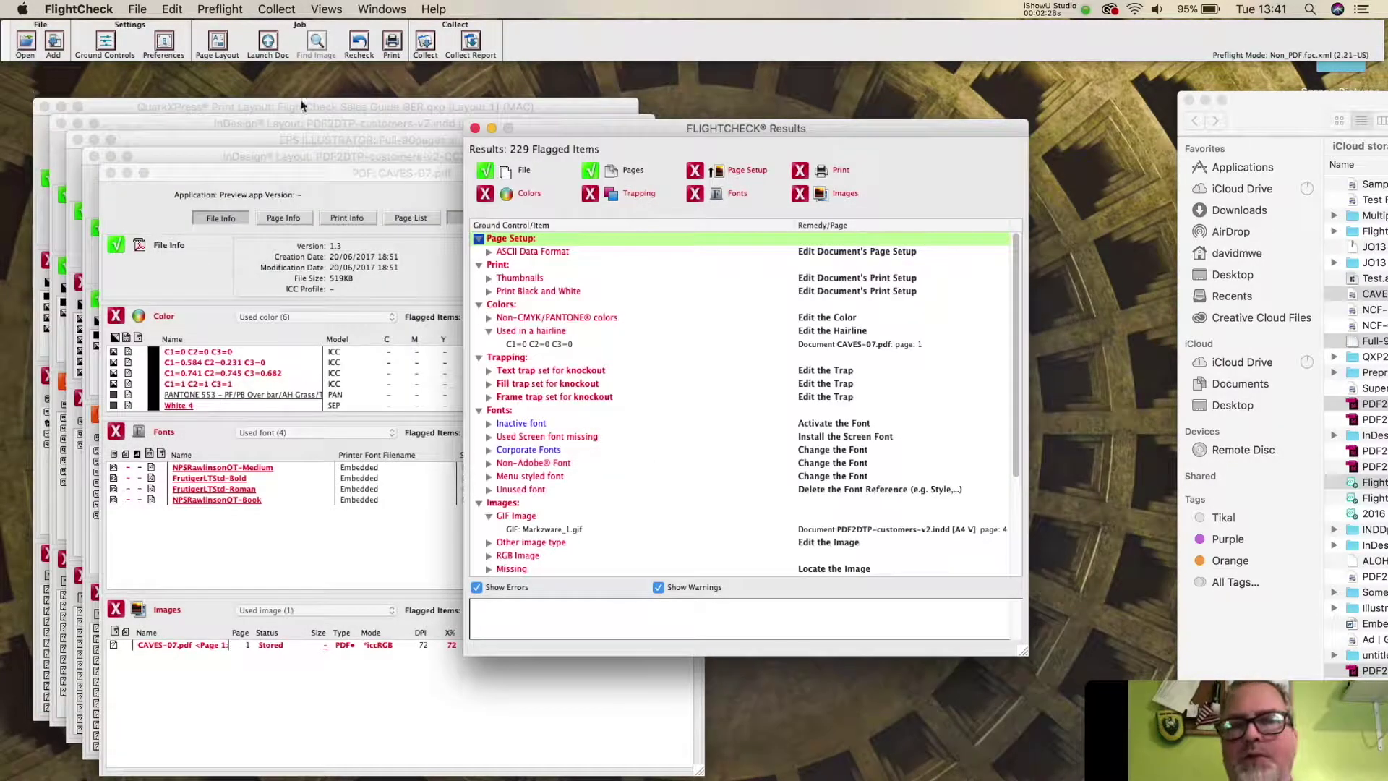
pyautogui.click(475, 129)
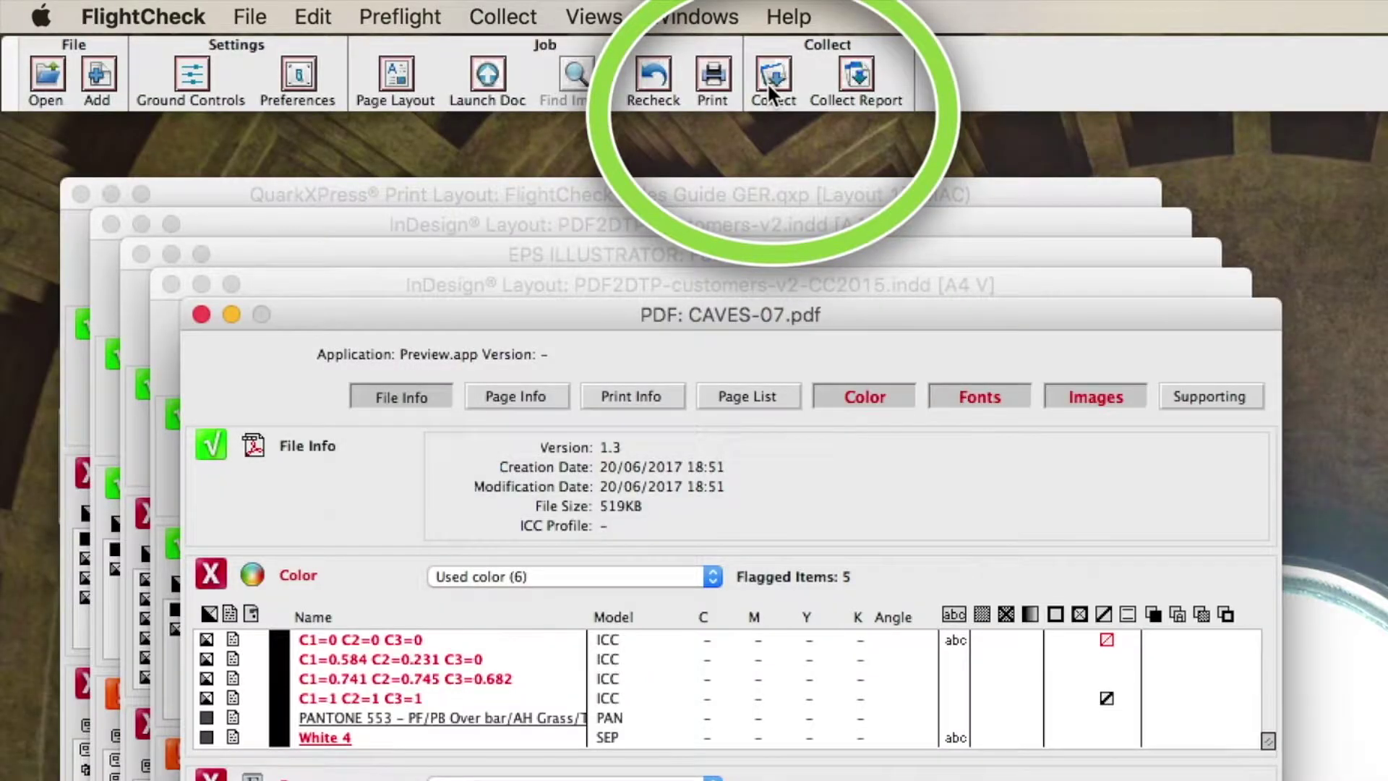
# Step: Start Collect Job and turn on Compress Job to zip the collected files
pyautogui.click(767, 81)
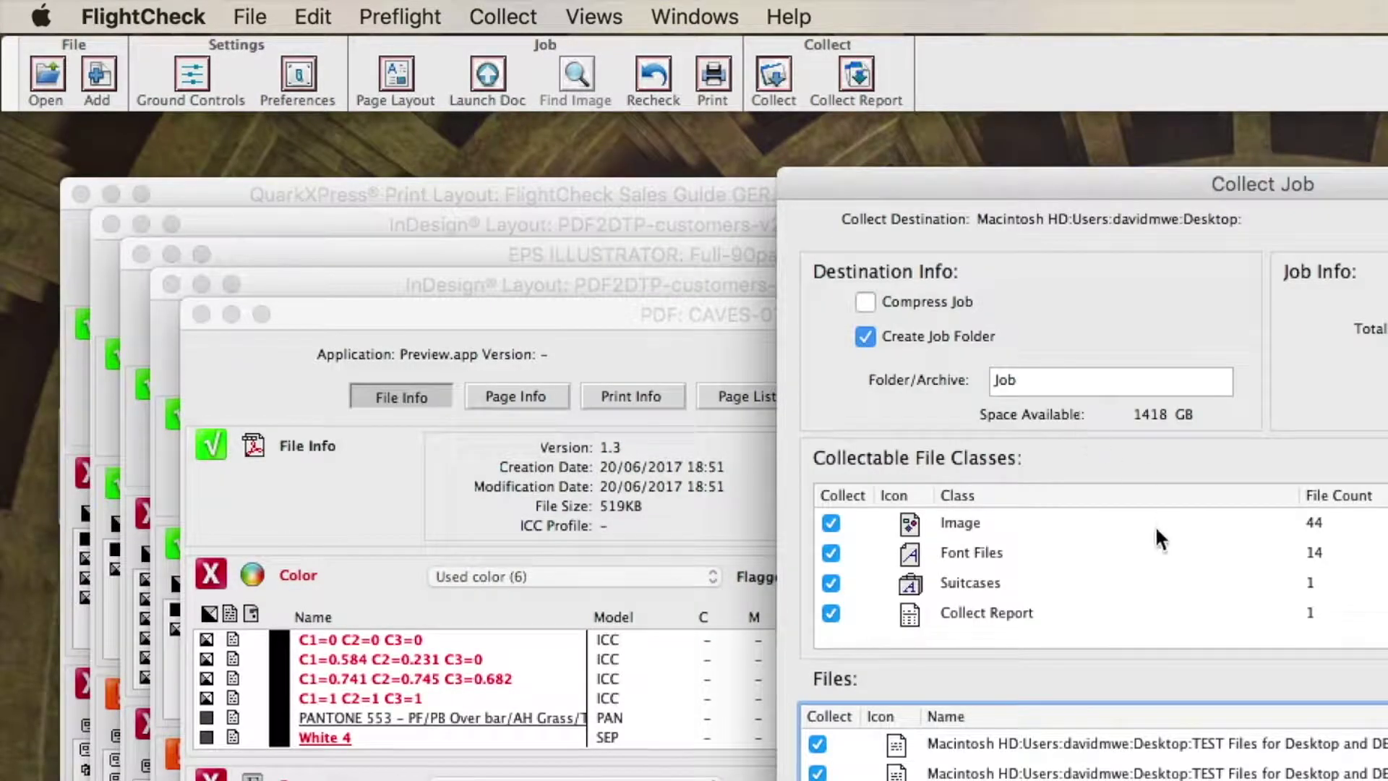
pyautogui.scroll(1, 1154, 531)
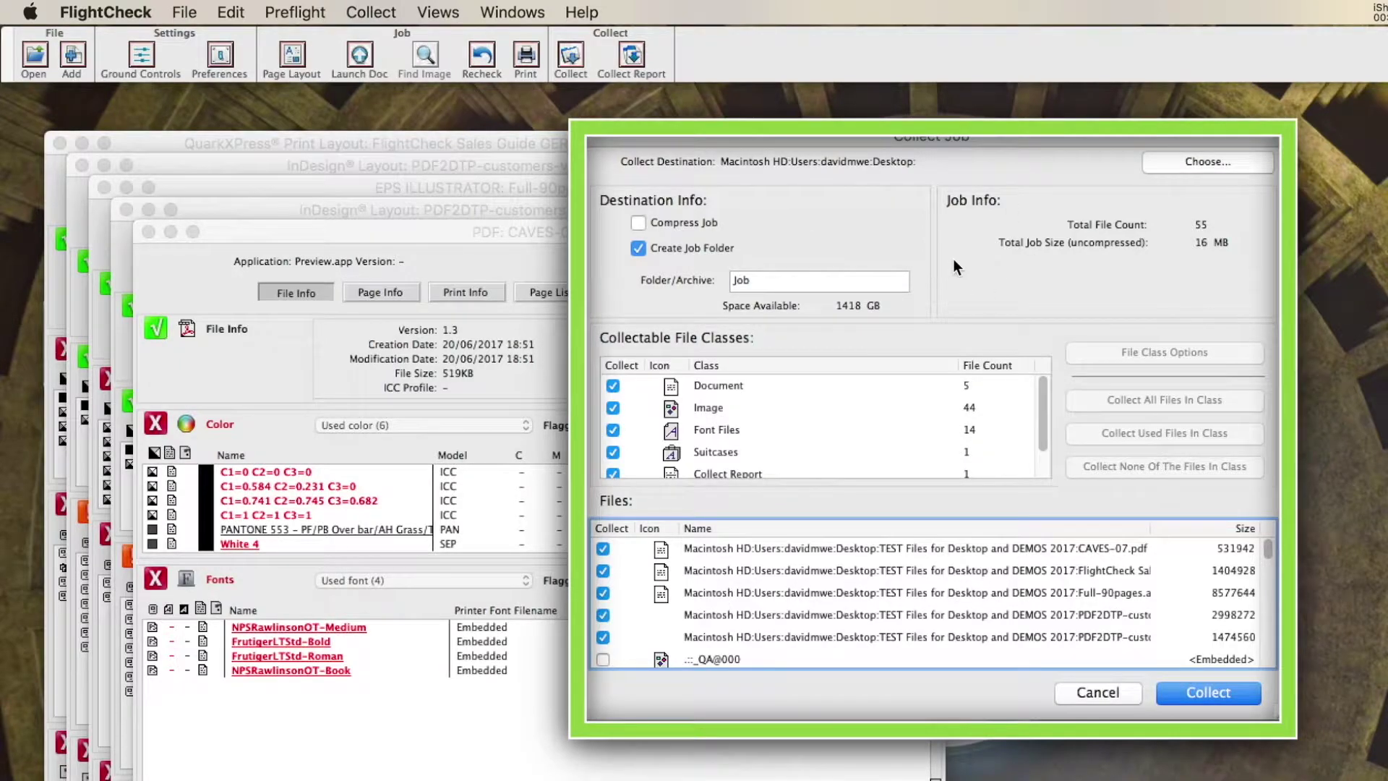
pyautogui.click(637, 221)
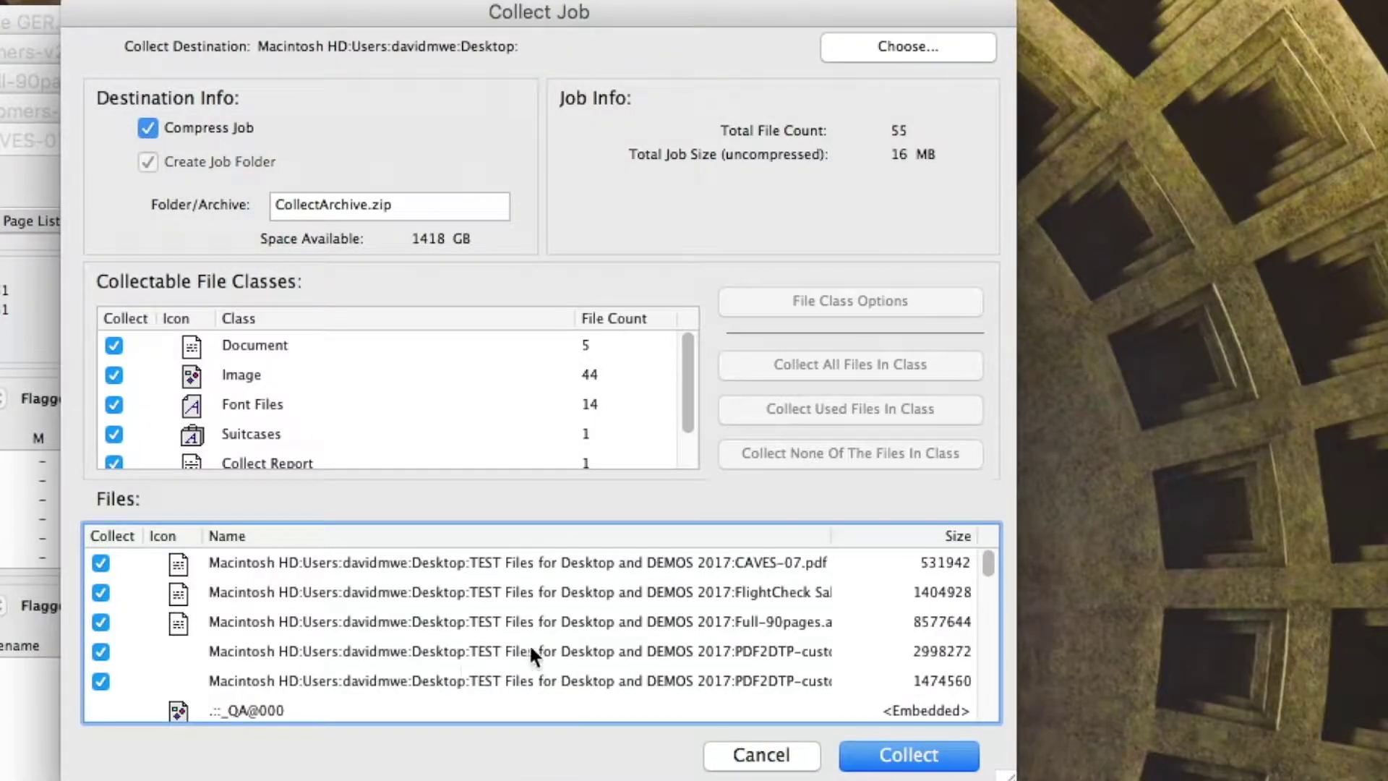
pyautogui.scroll(-15, 537, 642)
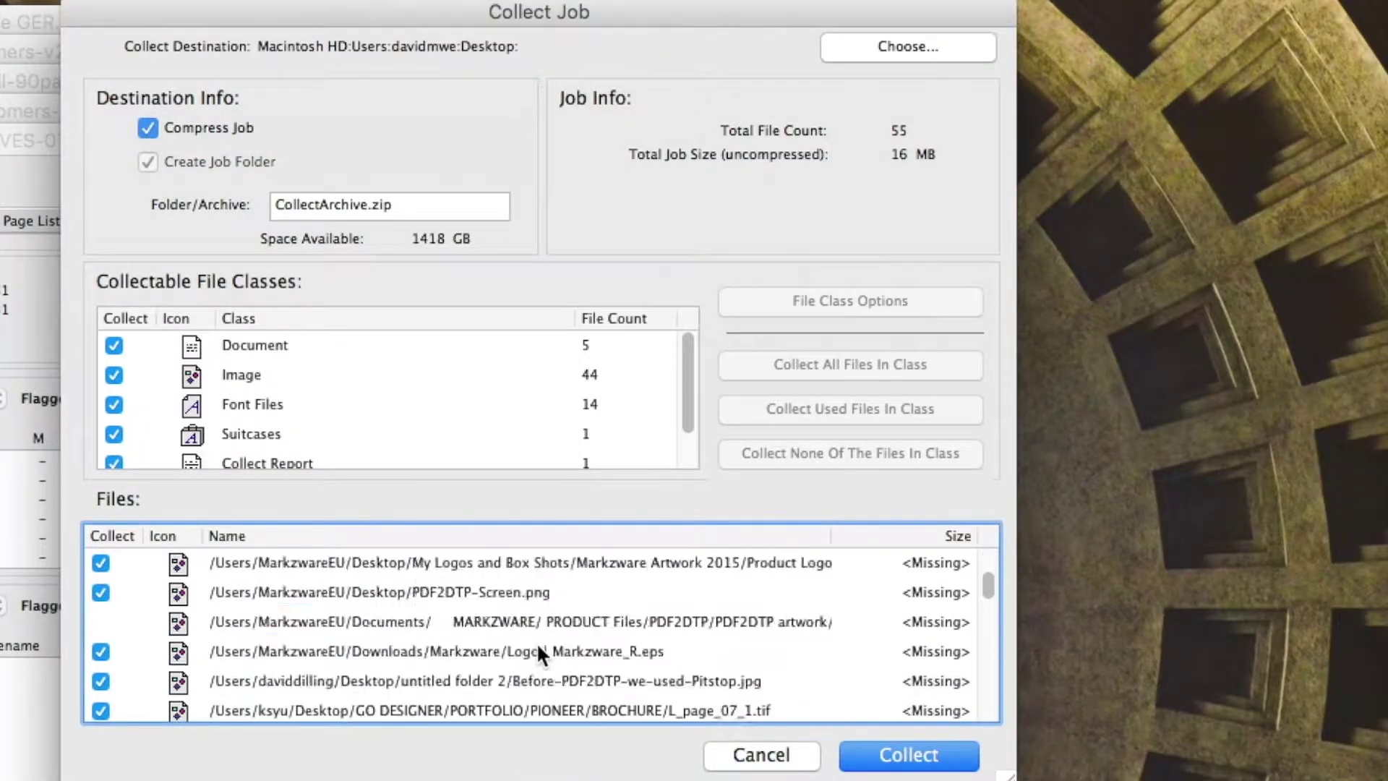
pyautogui.scroll(-10, 537, 642)
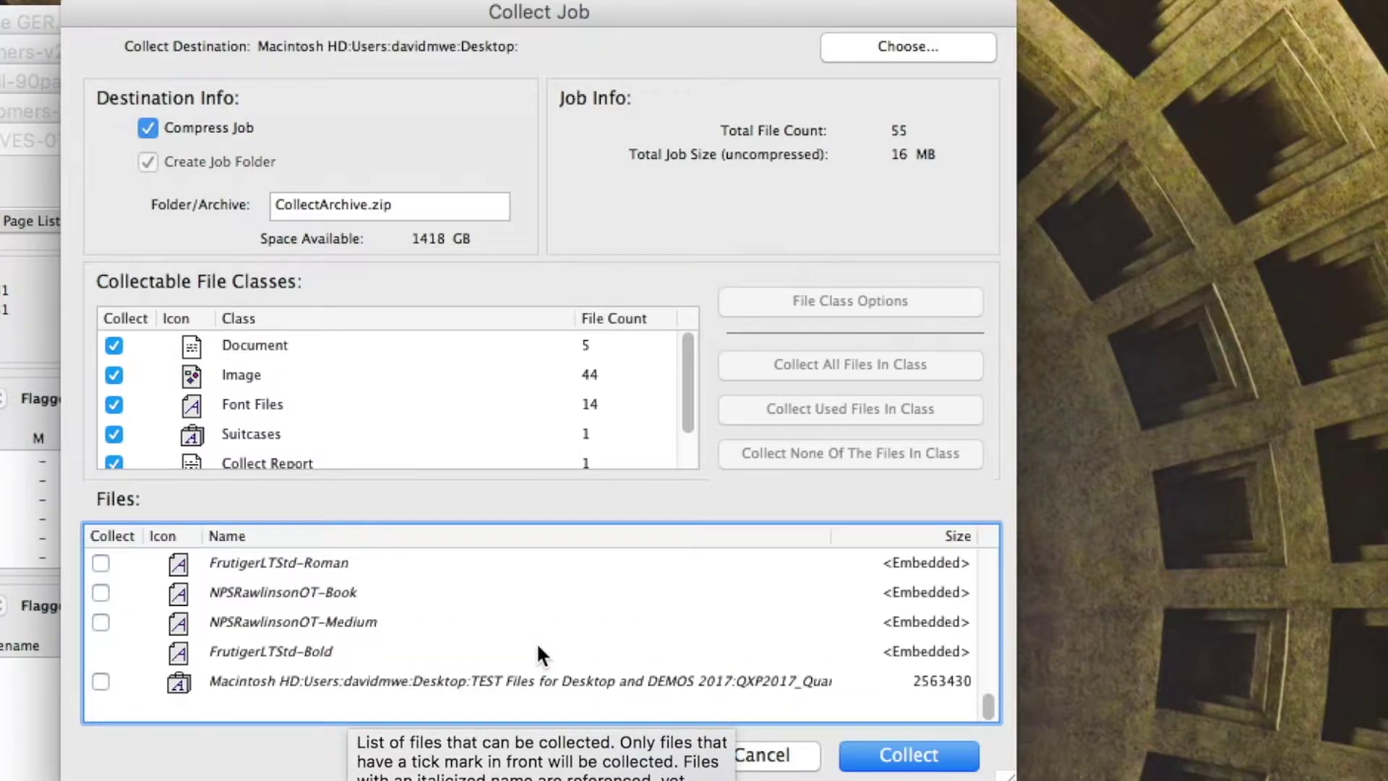
pyautogui.scroll(2, 536, 642)
pyautogui.scroll(-1, 537, 642)
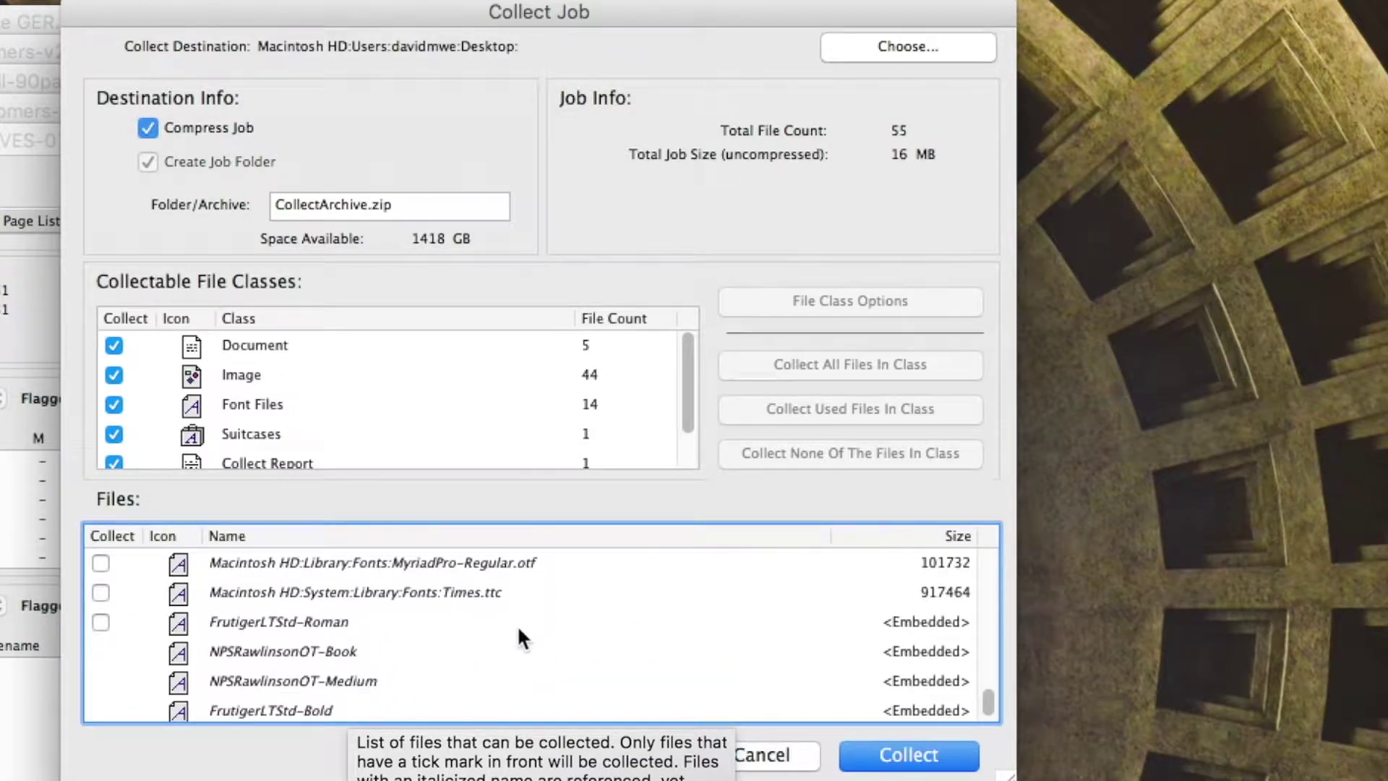
pyautogui.click(518, 651)
pyautogui.scroll(5, 519, 651)
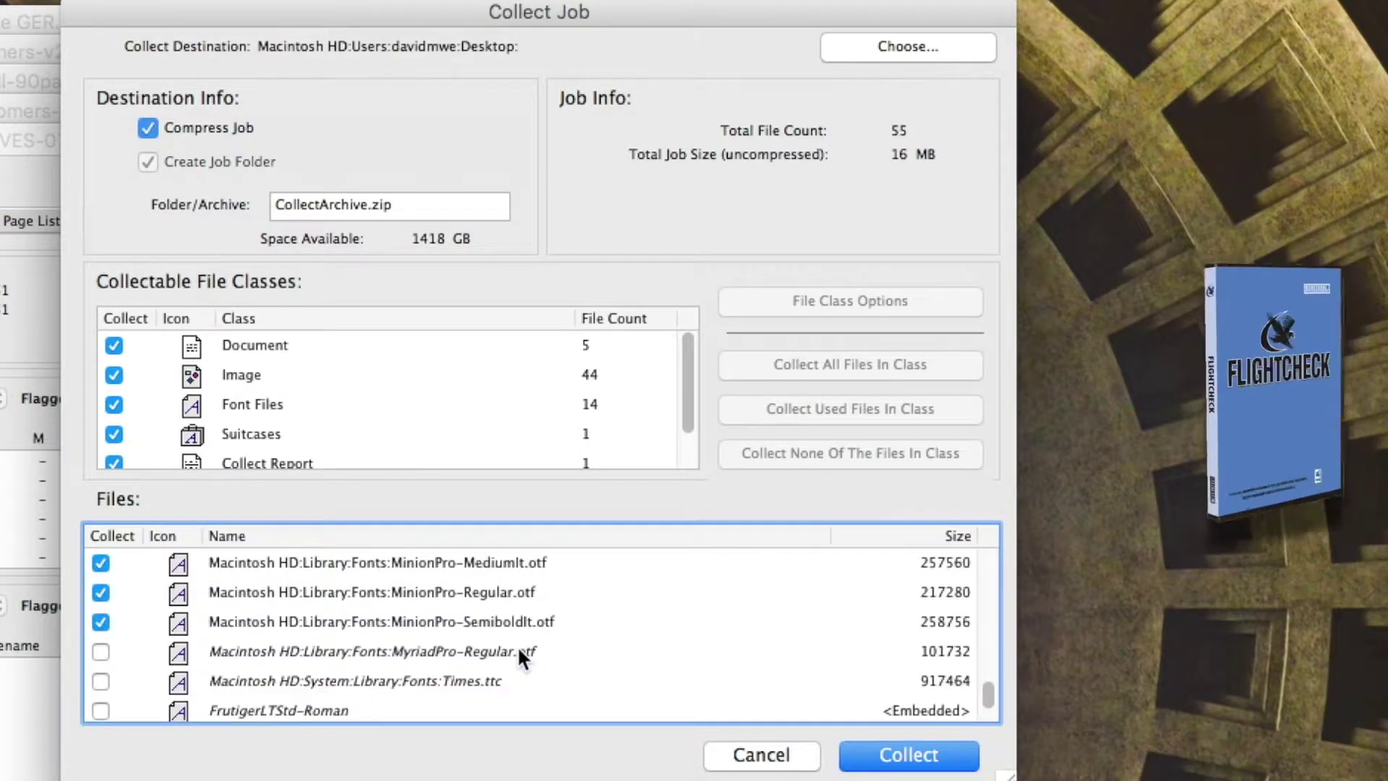
pyautogui.scroll(6, 518, 645)
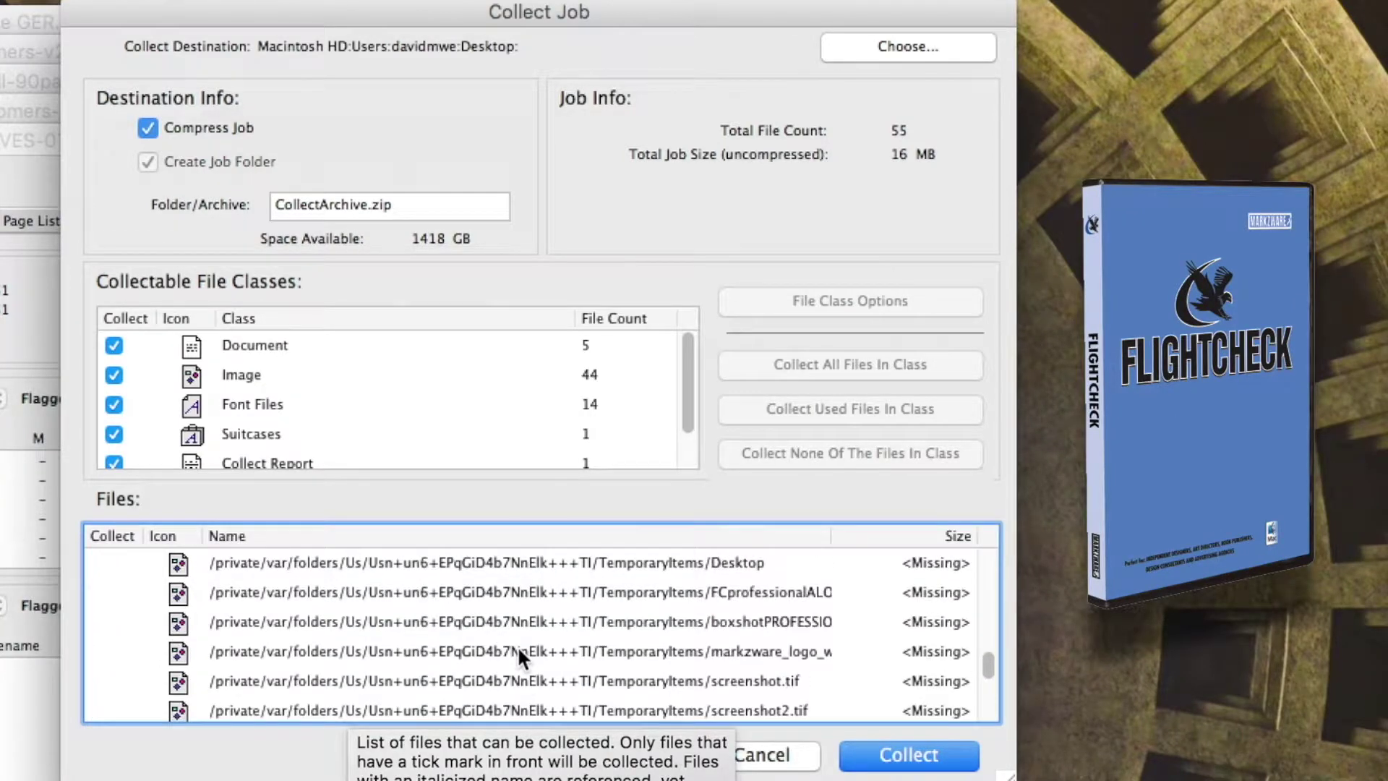
pyautogui.scroll(5, 518, 651)
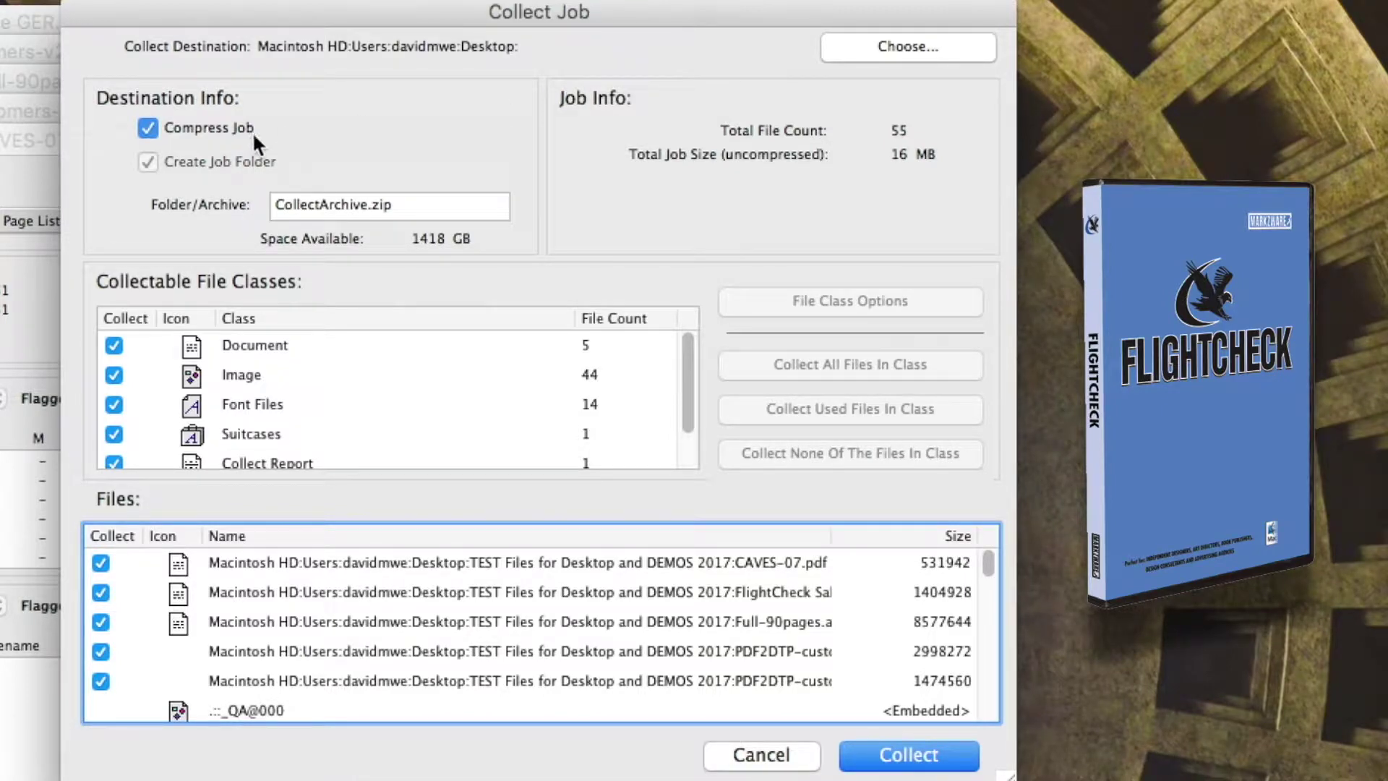
# Step: Name the archive Package-Archive.zip and start the collection
pyautogui.moveTo(322, 207); pyautogui.dragTo(302, 204)
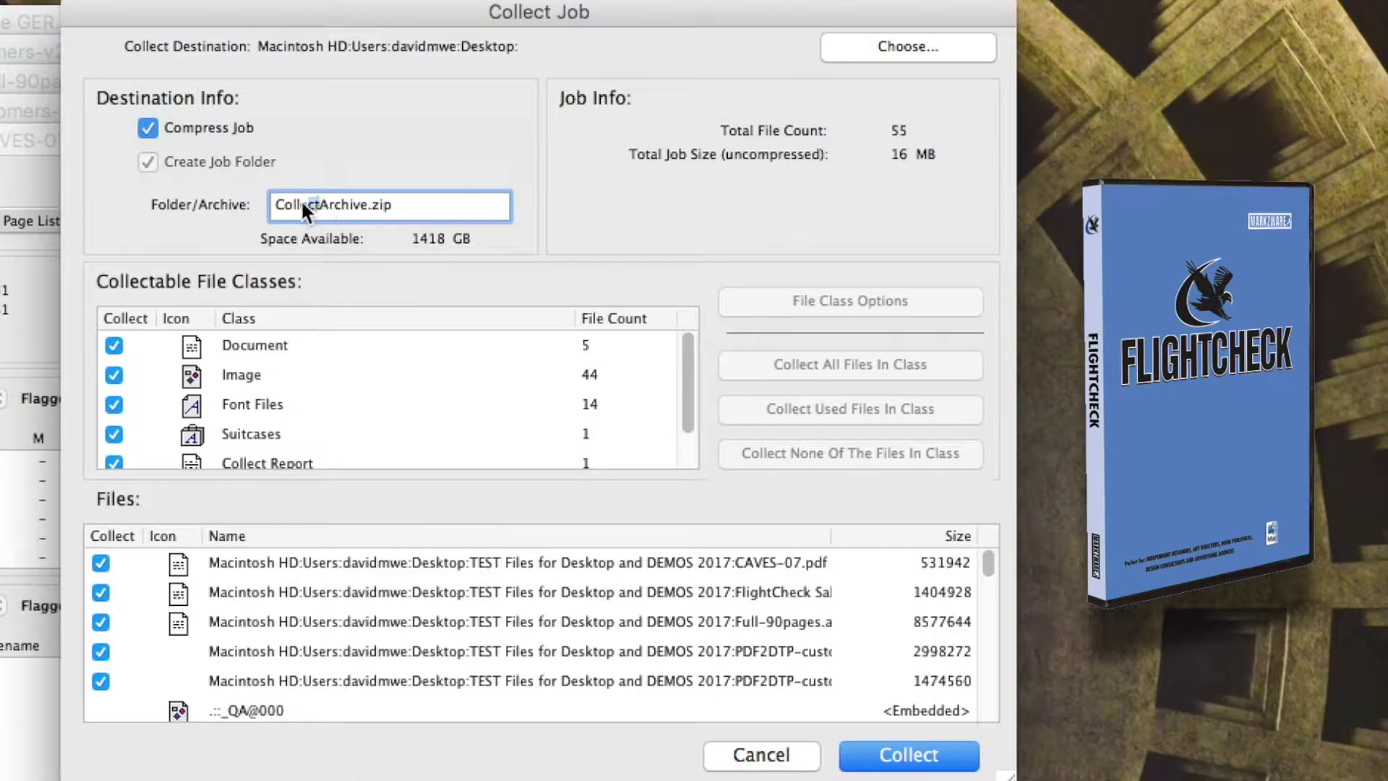
pyautogui.write('Package-')
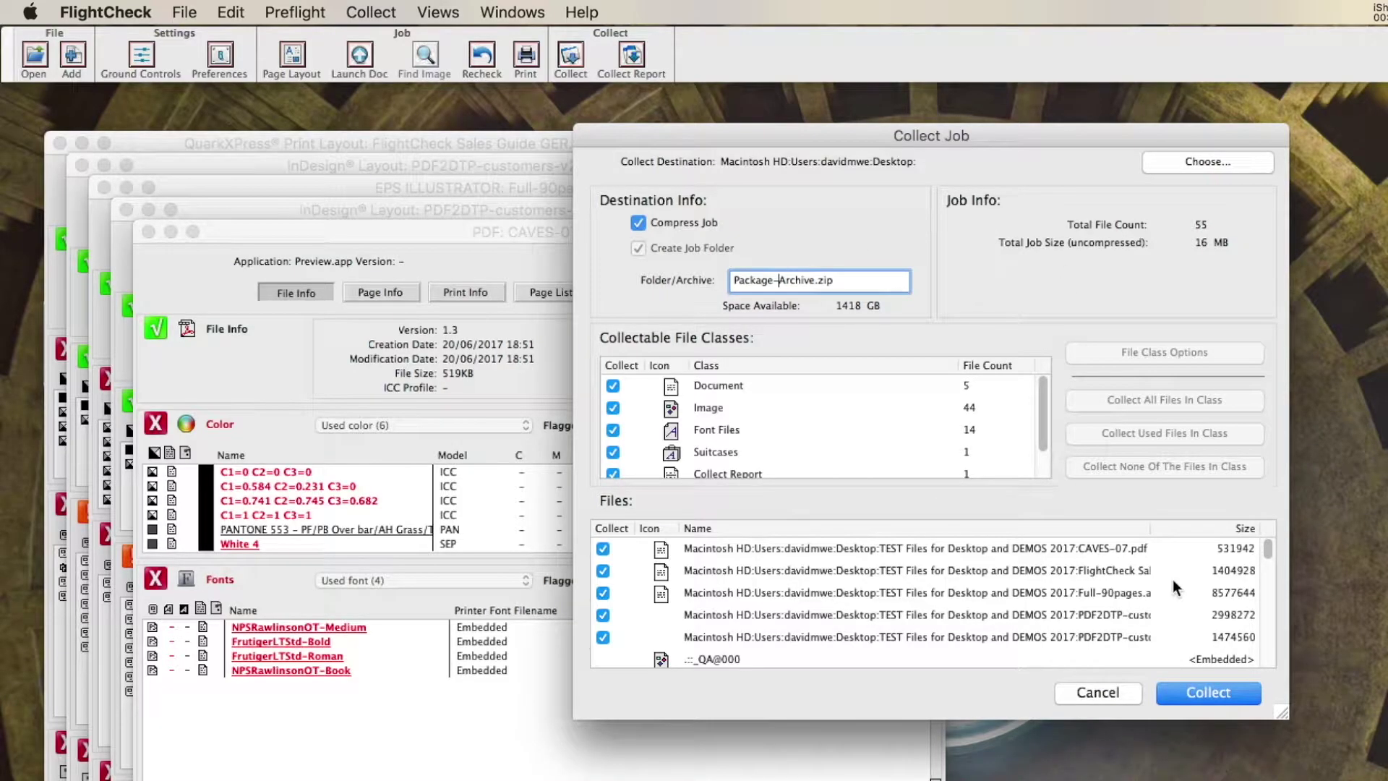
pyautogui.click(1227, 694)
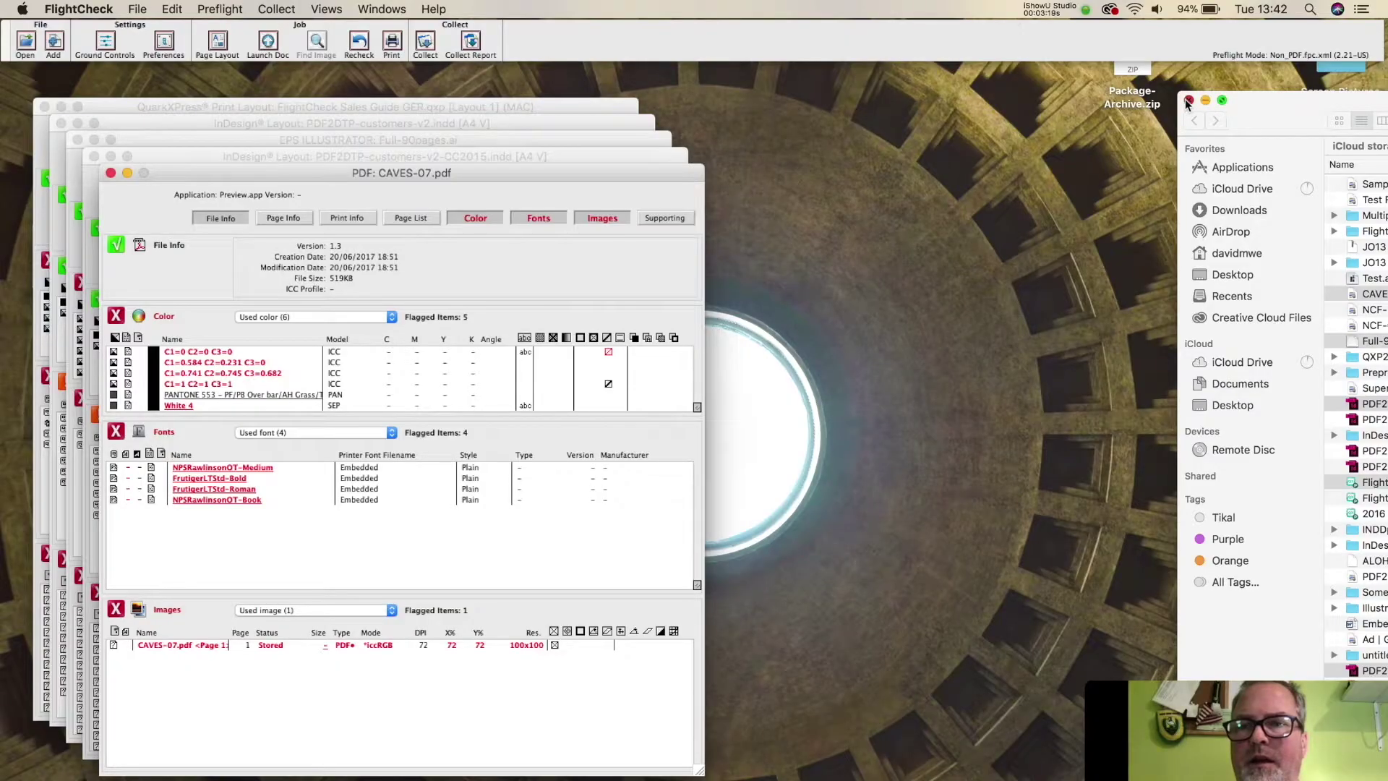
# Step: Hide FlightCheck and move Package-Archive.zip to the middle of the desktop
pyautogui.click(1188, 100)
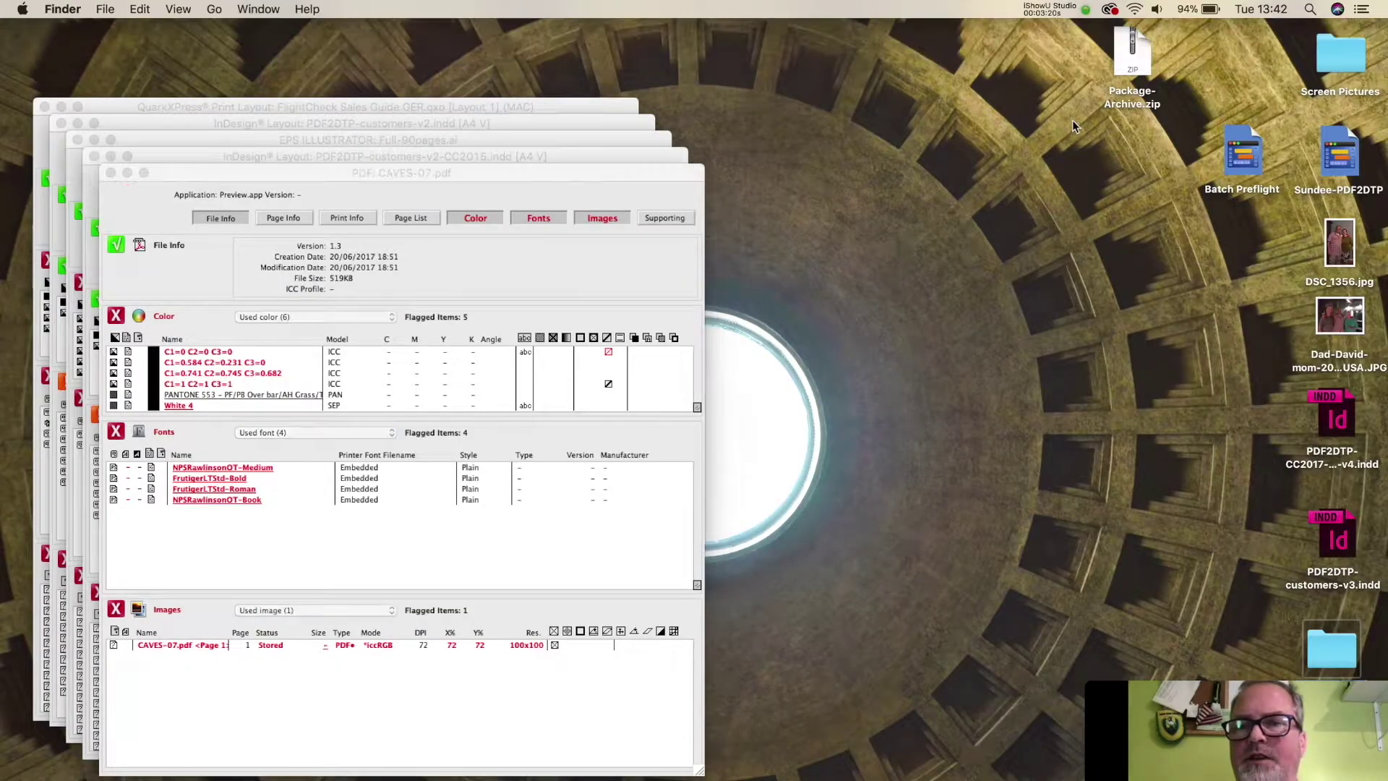
pyautogui.moveTo(1131, 58); pyautogui.dragTo(810, 370)
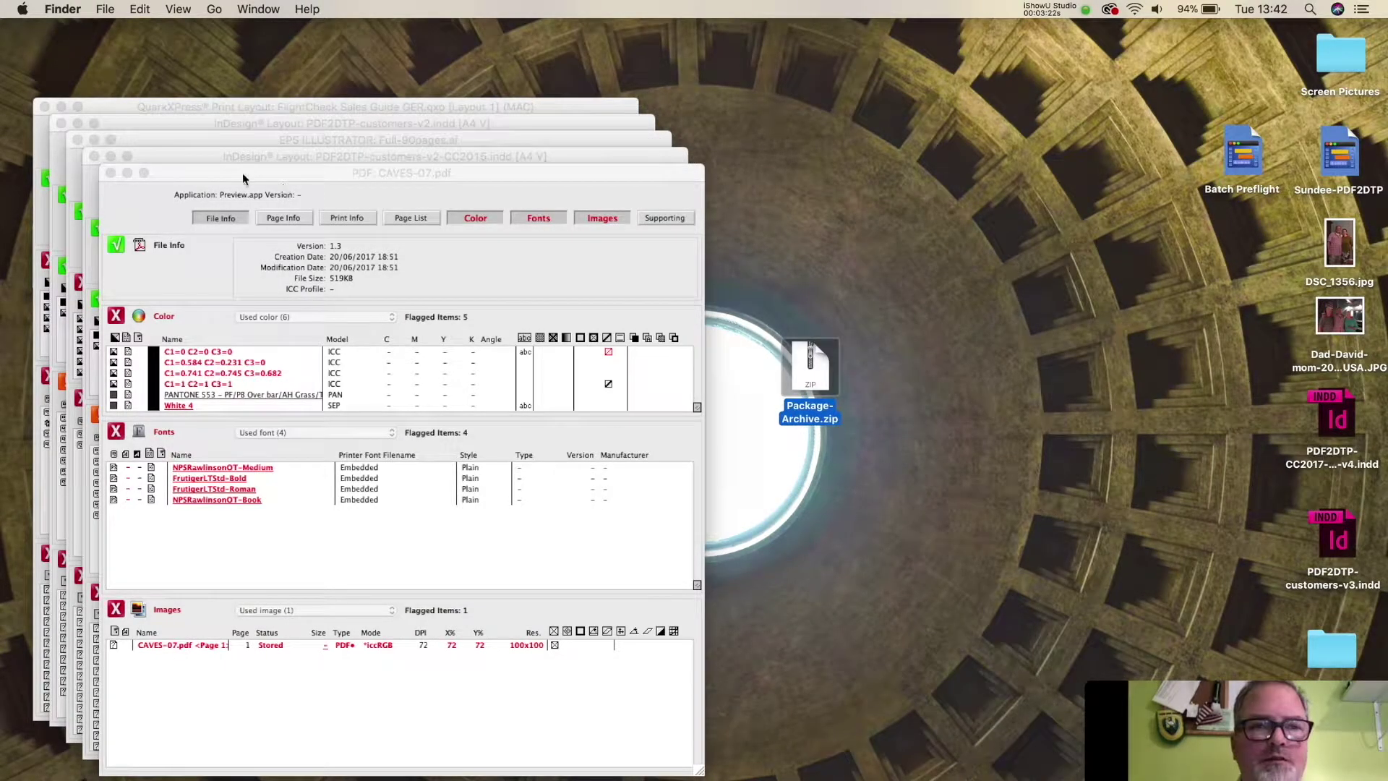
pyautogui.click(221, 171)
pyautogui.press('super+h')
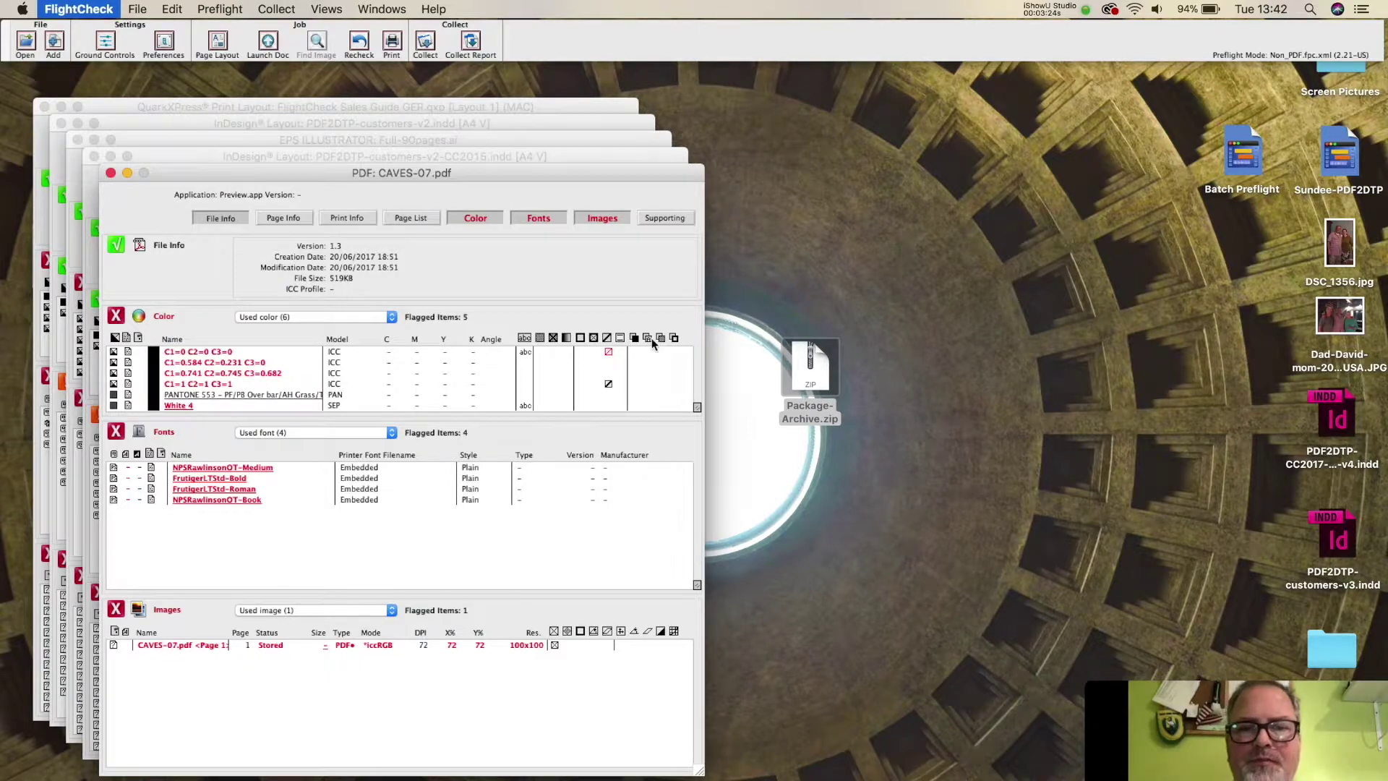
pyautogui.moveTo(810, 369); pyautogui.dragTo(698, 418)
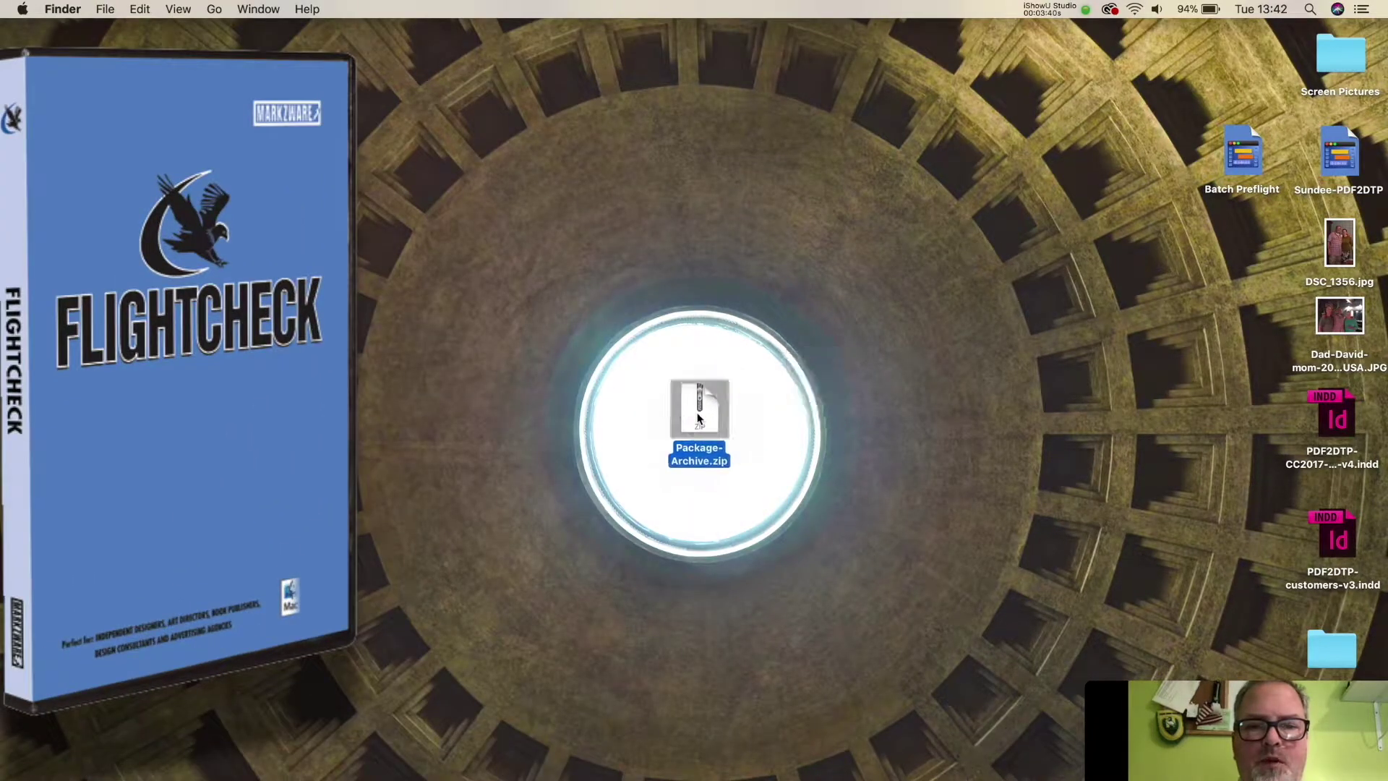
# Step: Unzip Package-Archive.zip and open the extracted Package-Archive folder
pyautogui.doubleClick(699, 421)
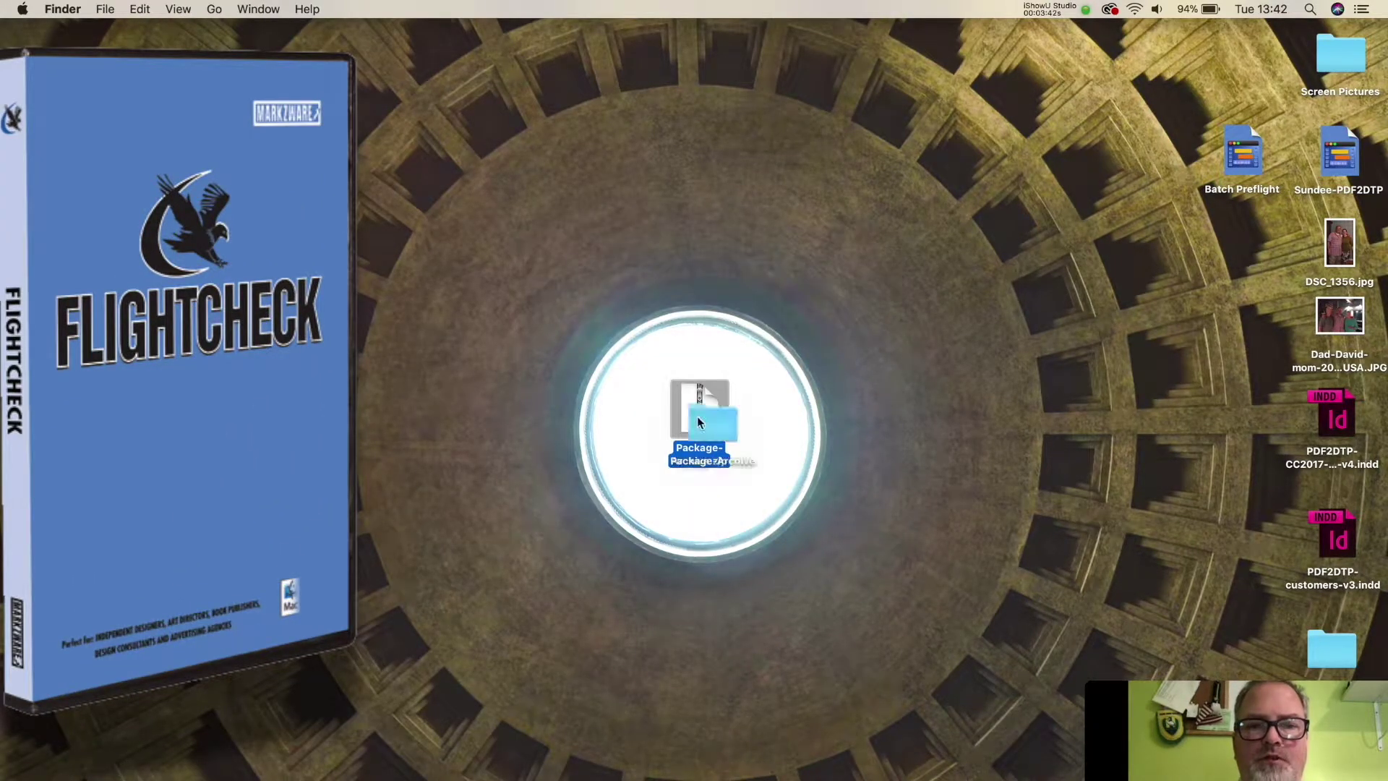
pyautogui.moveTo(721, 432); pyautogui.dragTo(693, 259)
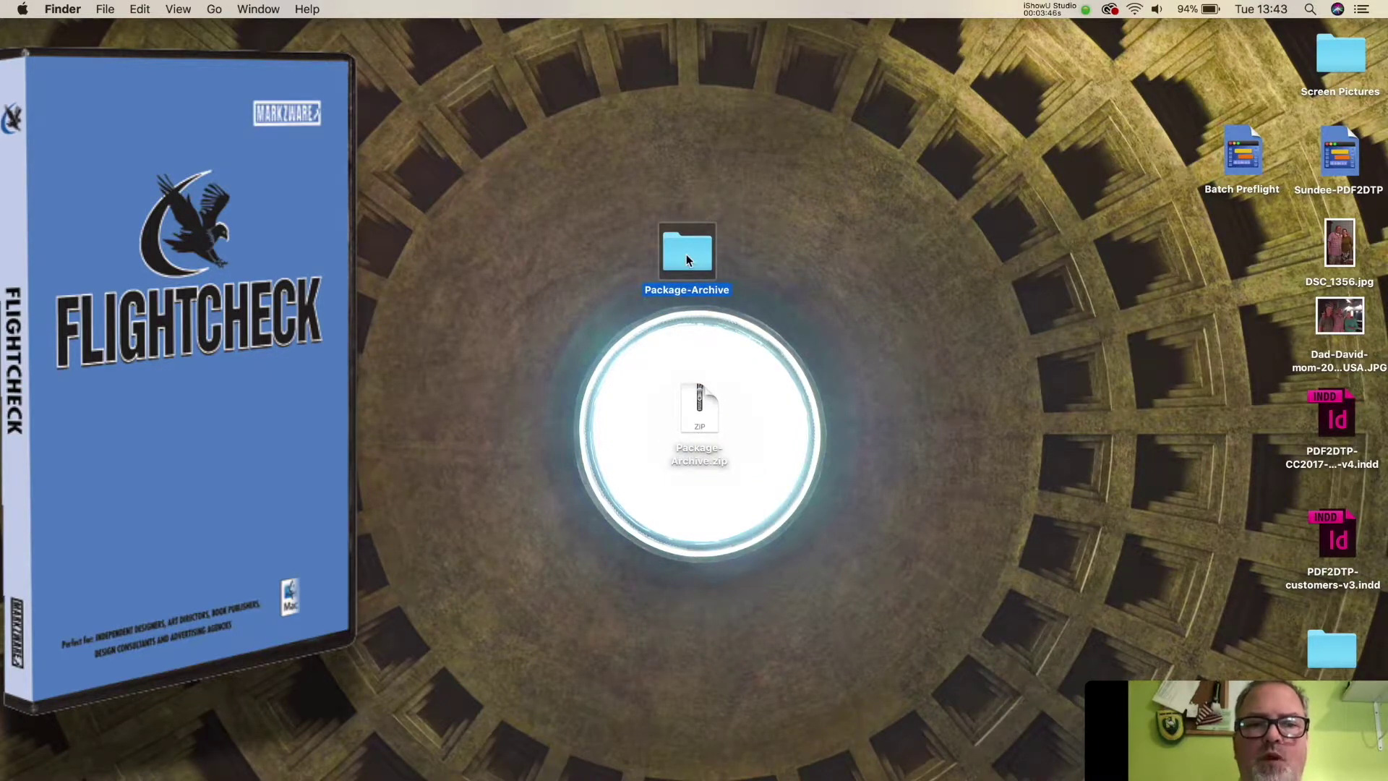
pyautogui.doubleClick(687, 260)
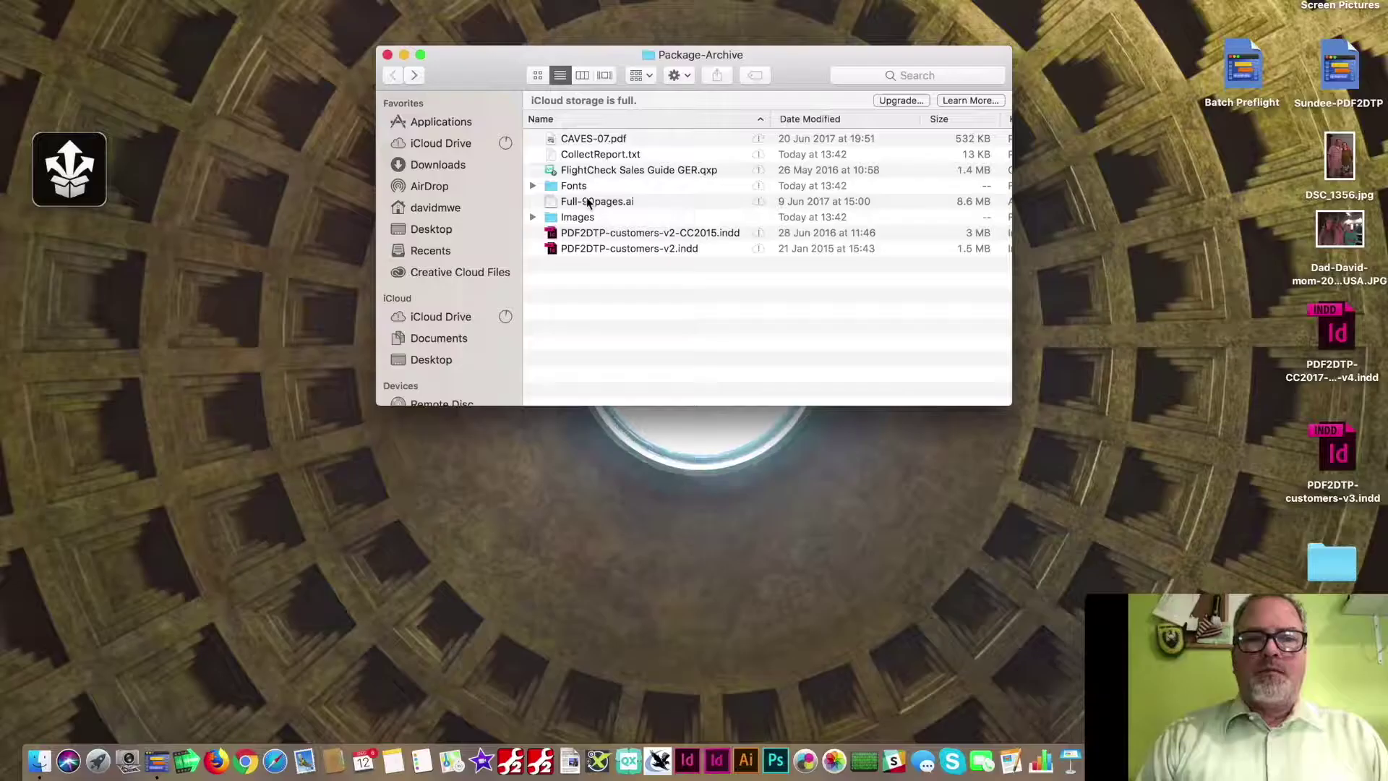
pyautogui.doubleClick(575, 186)
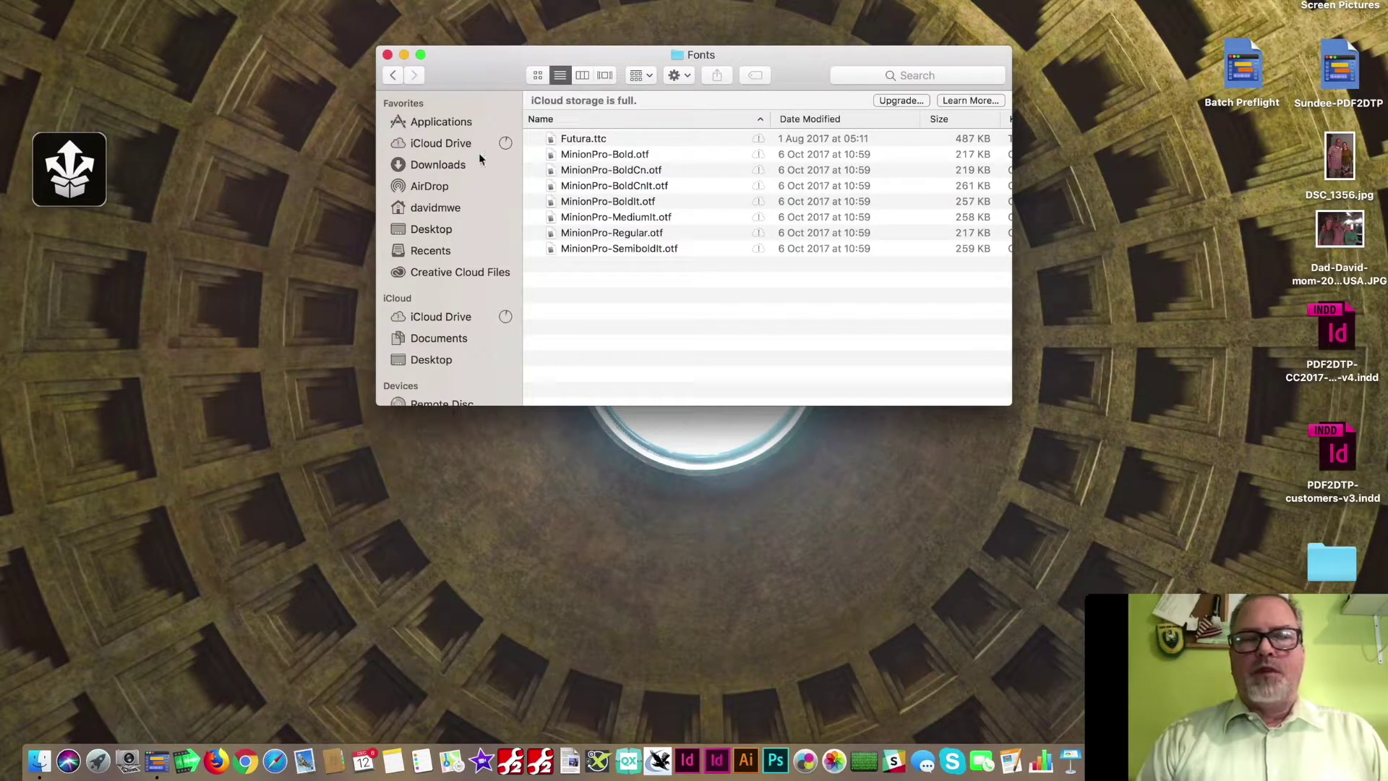
pyautogui.click(391, 76)
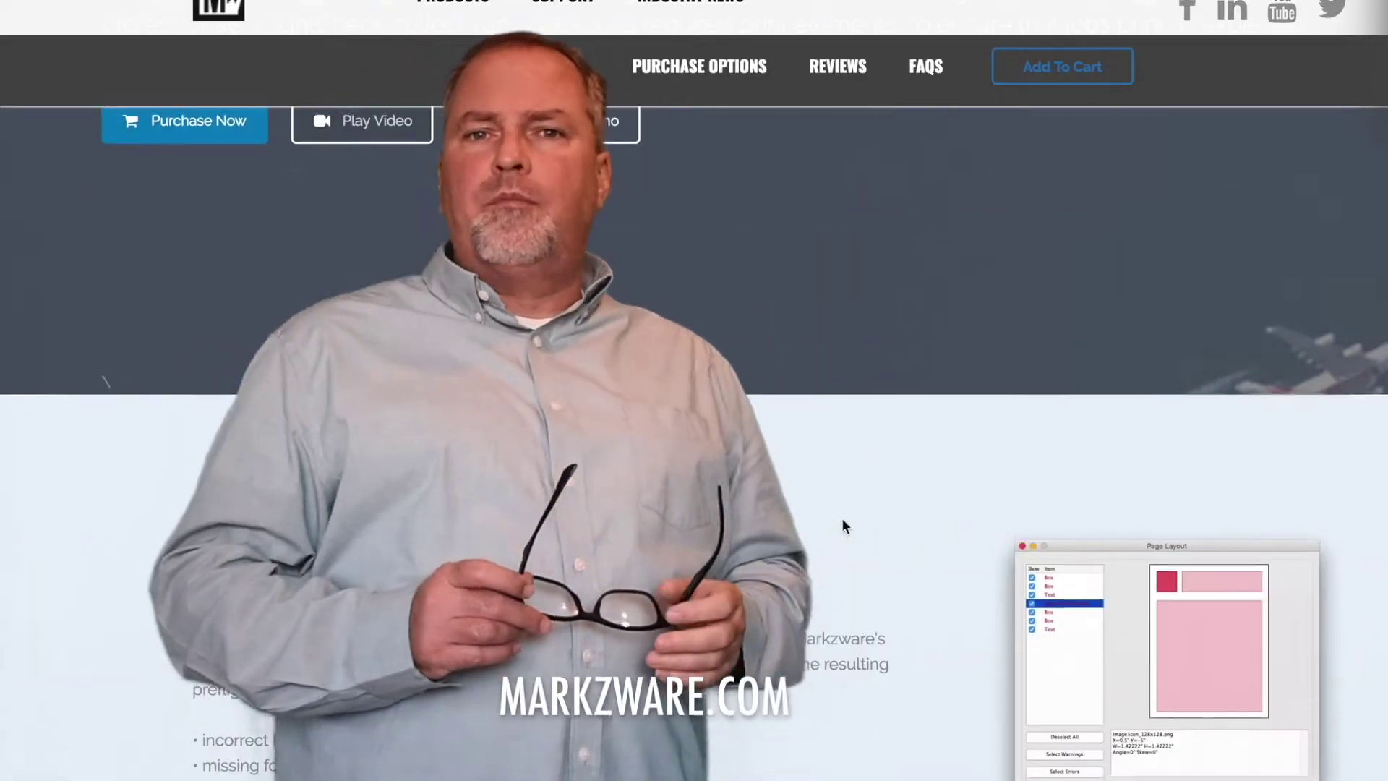
# Step: Scroll the markzware.com FlightCheck page past Why Preflight? to a customer testimonial
pyautogui.scroll(-3, 841, 518)
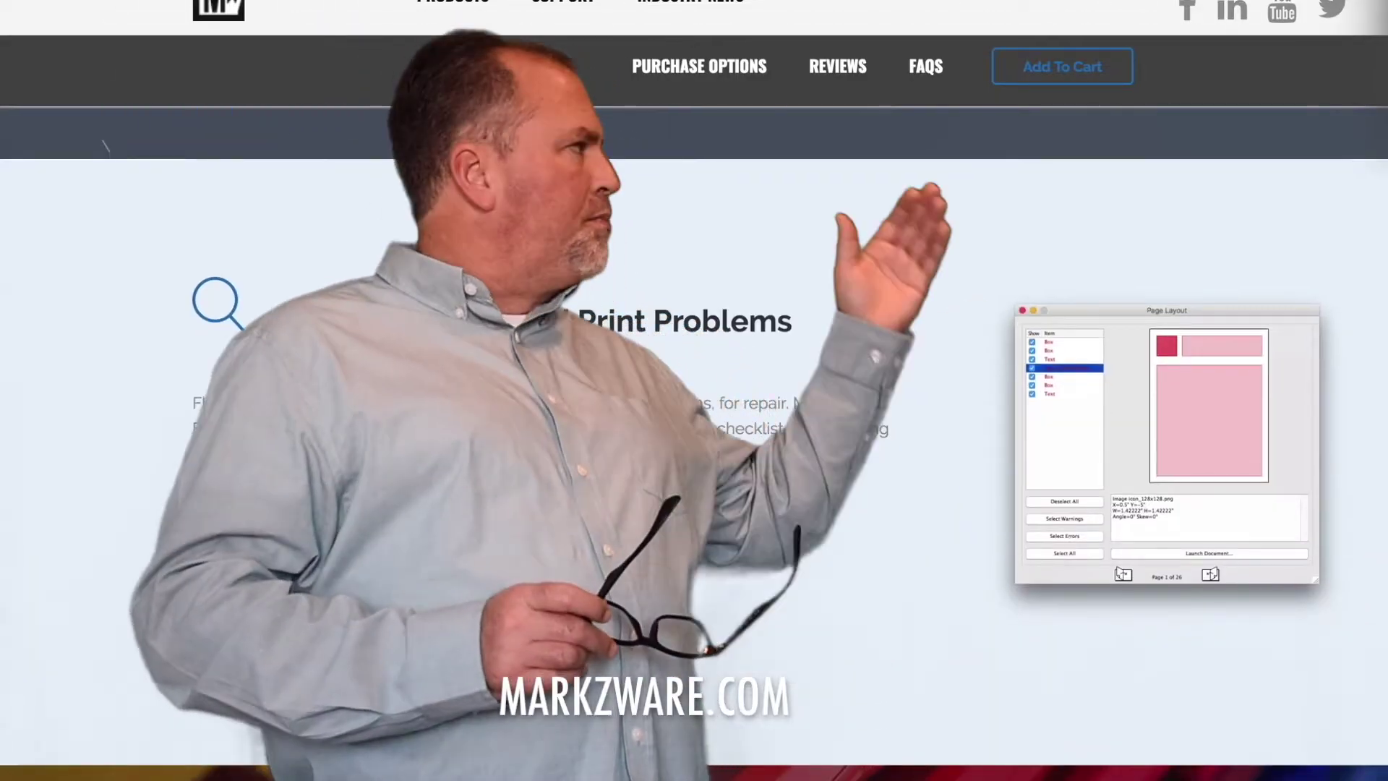
pyautogui.scroll(-6, 842, 517)
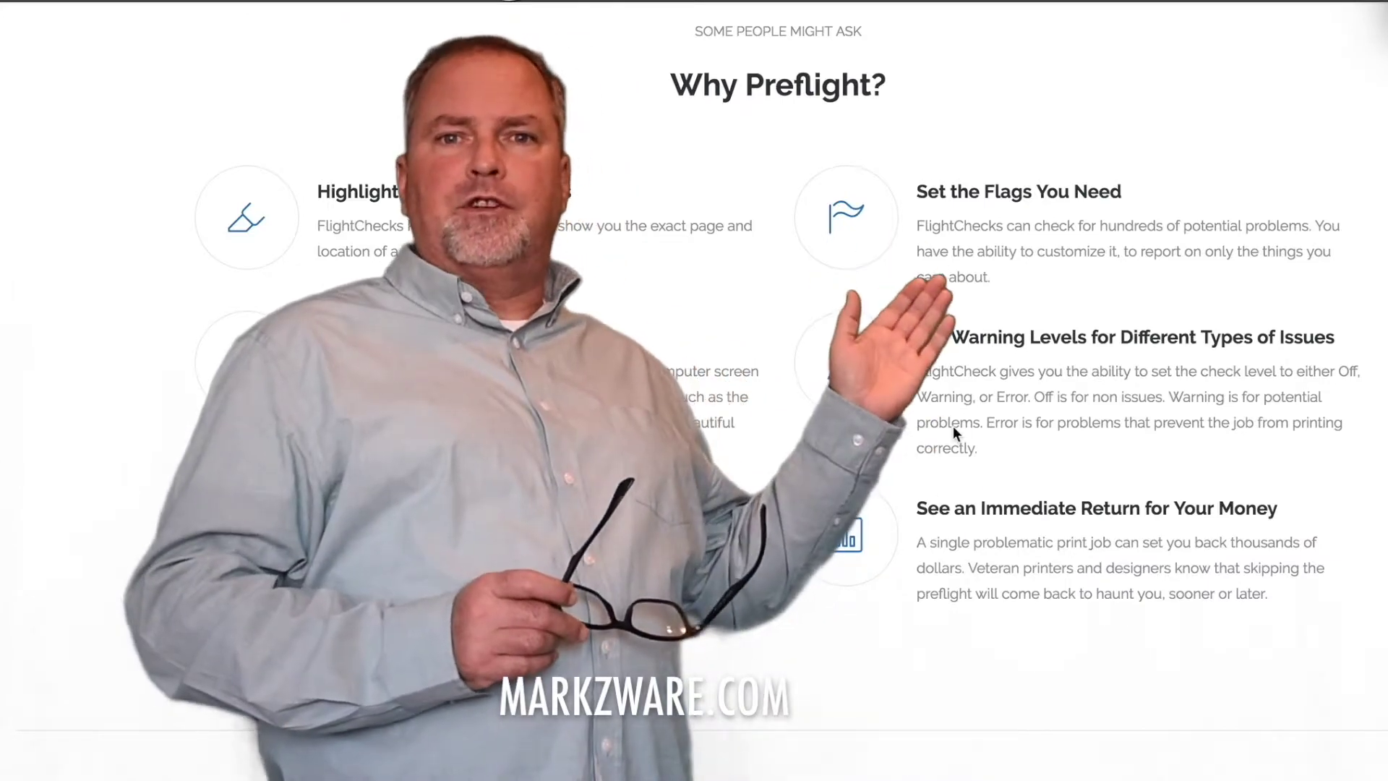
pyautogui.scroll(-6, 996, 531)
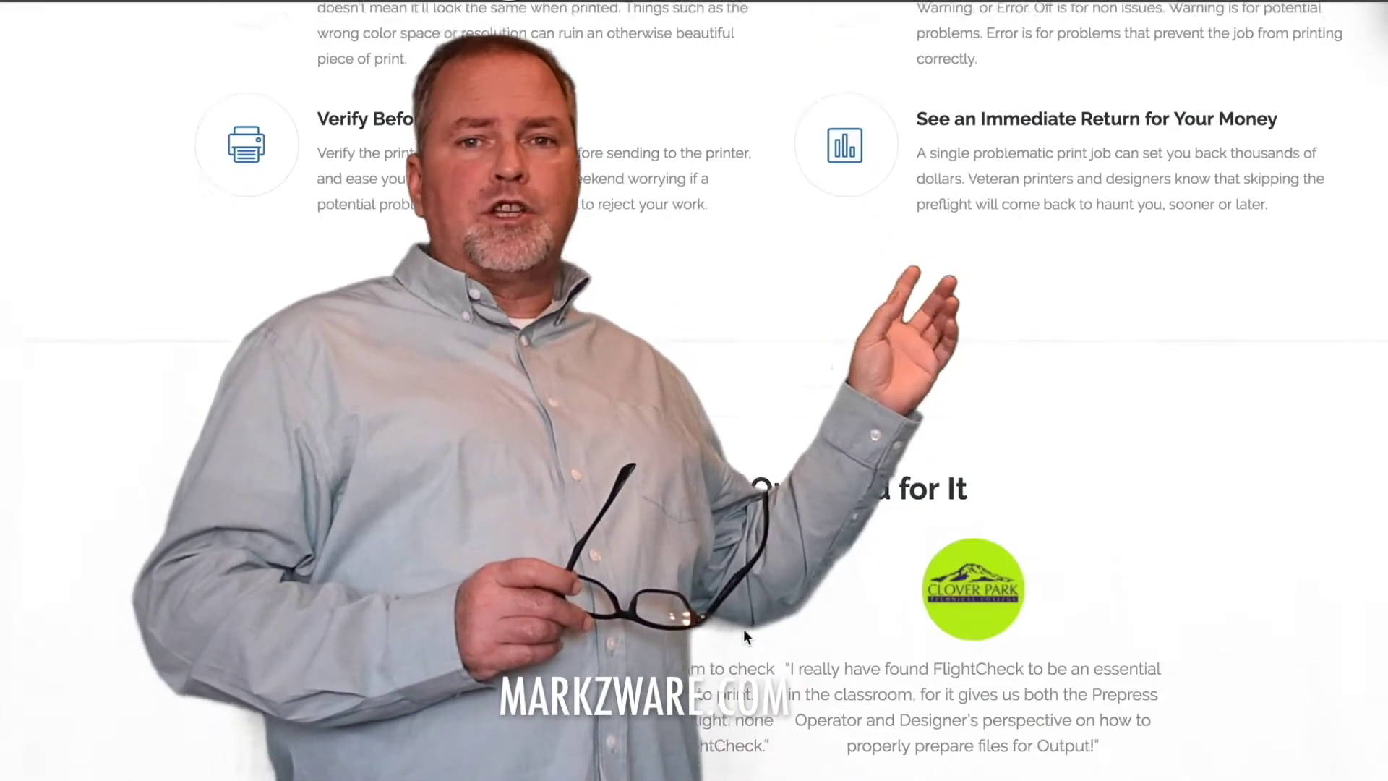